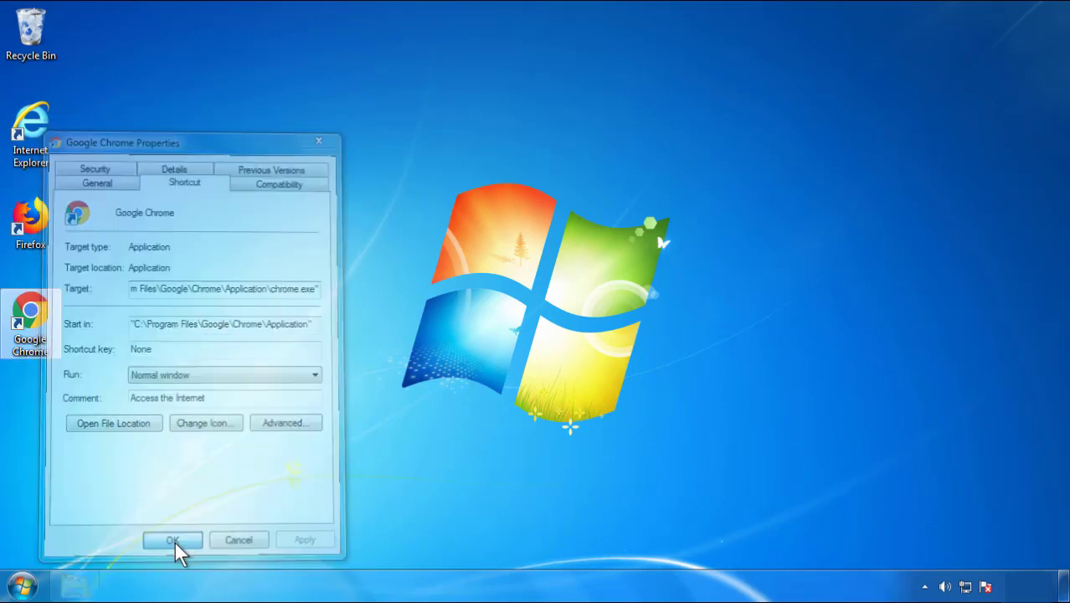
Dismiss the Google Chrome shortcut's Properties dialog with OK.
left_click(23, 586)
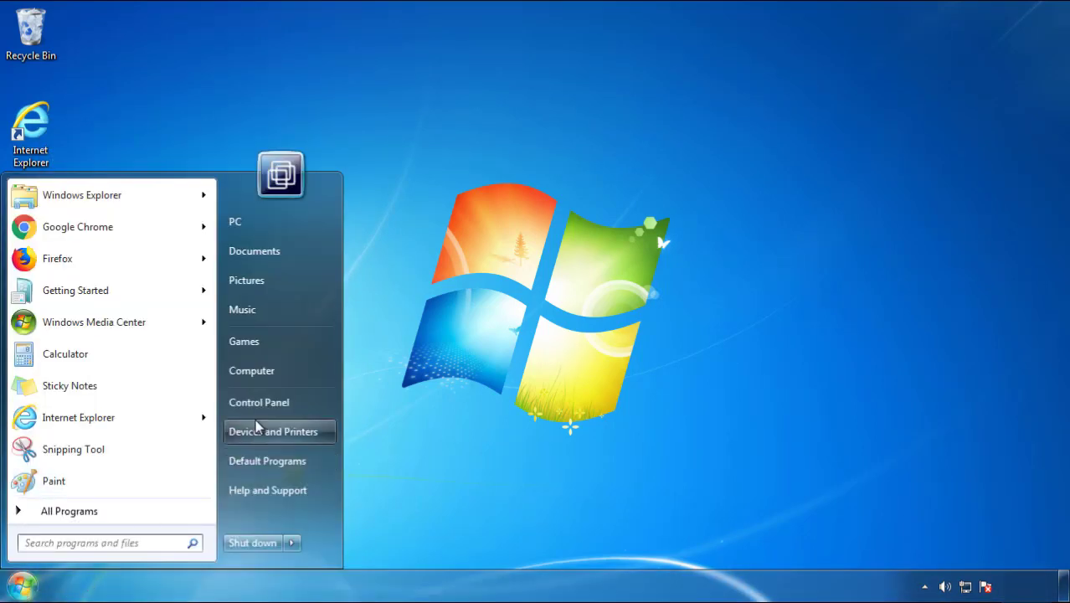
Open Control Panel's Uninstall a program list sorted by Installed On, newest first.
left_click(268, 401)
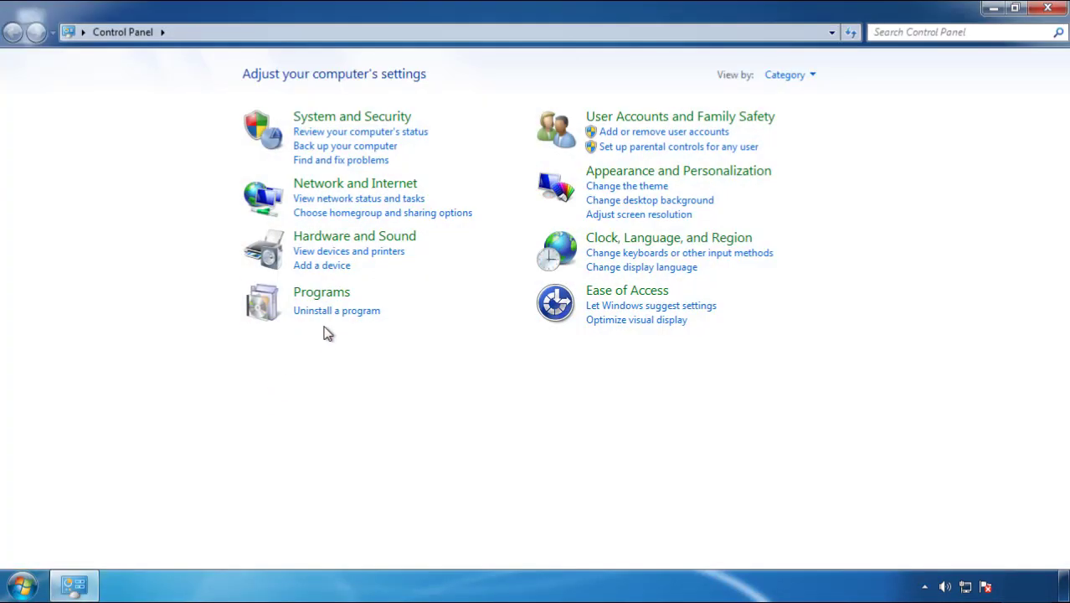
left_click(333, 312)
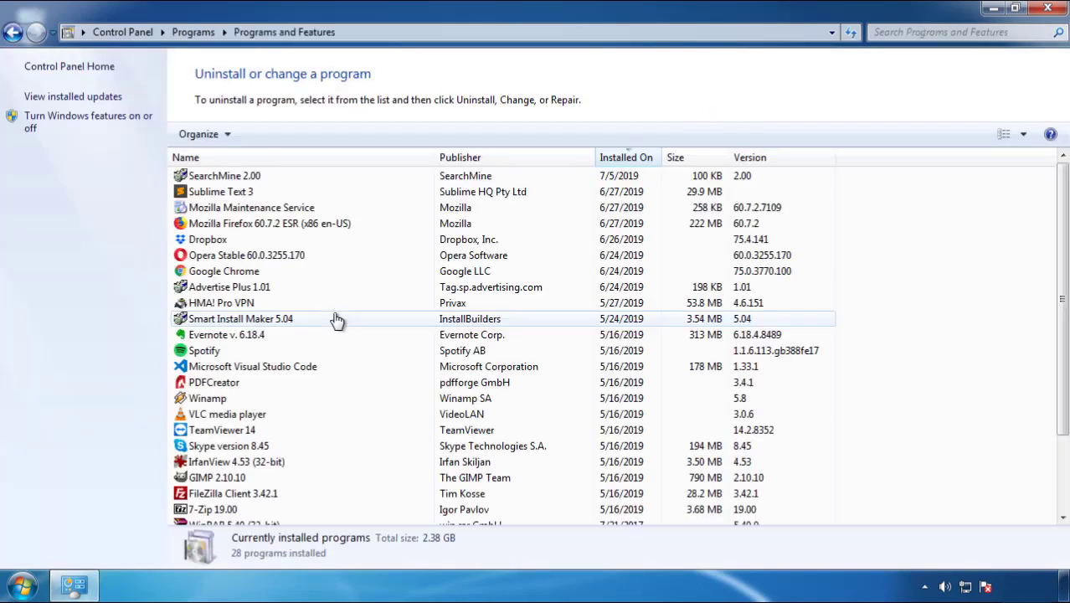
left_click(627, 159)
left_click(622, 161)
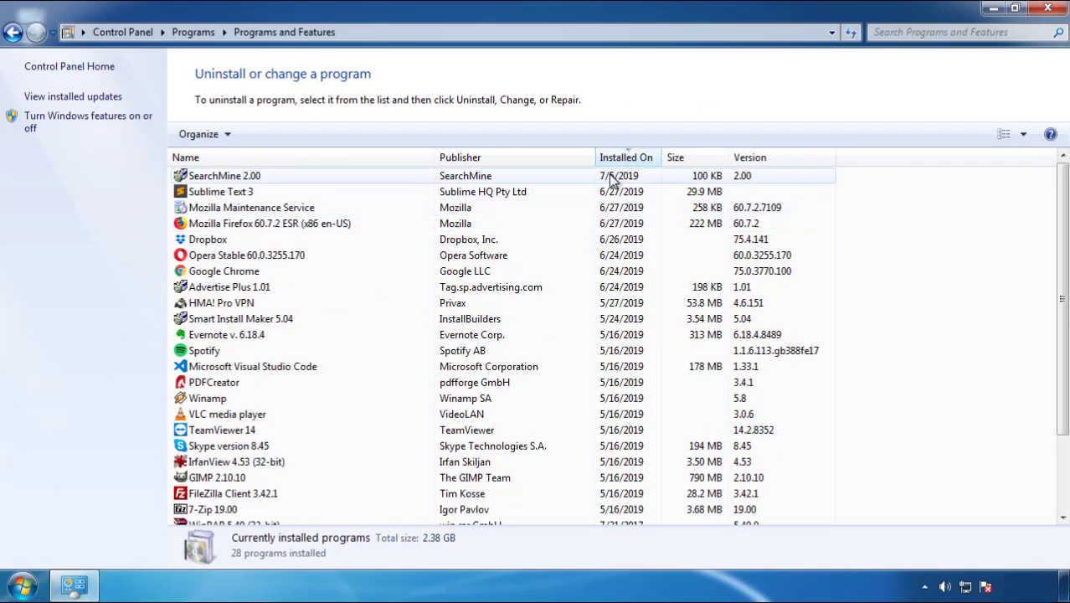
Uninstall SearchMine 2.00 and close the Programs and Features window.
left_click(225, 178)
left_click(266, 134)
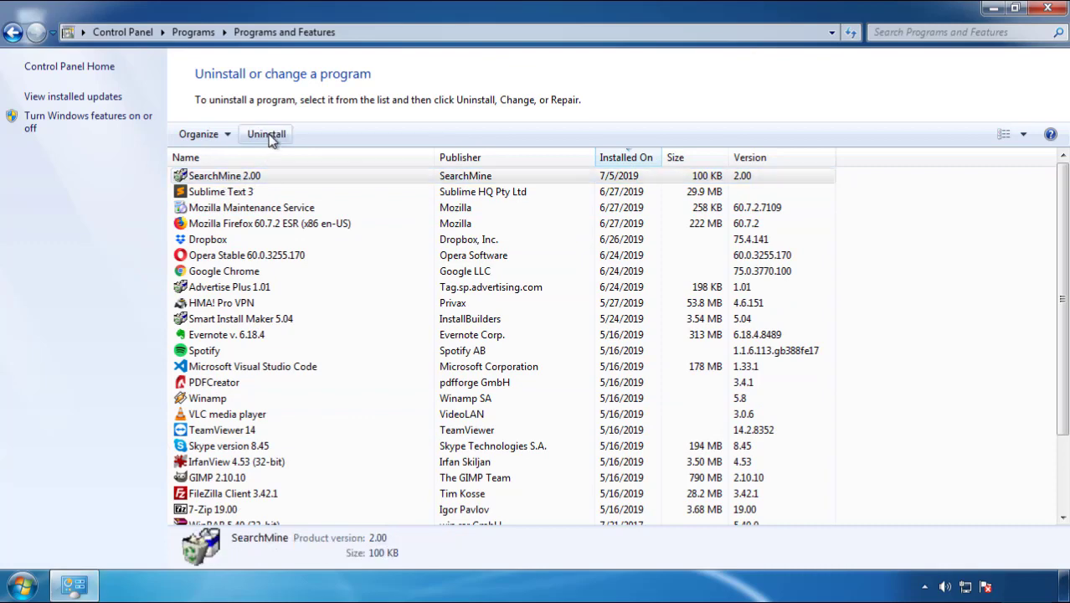
left_click(625, 444)
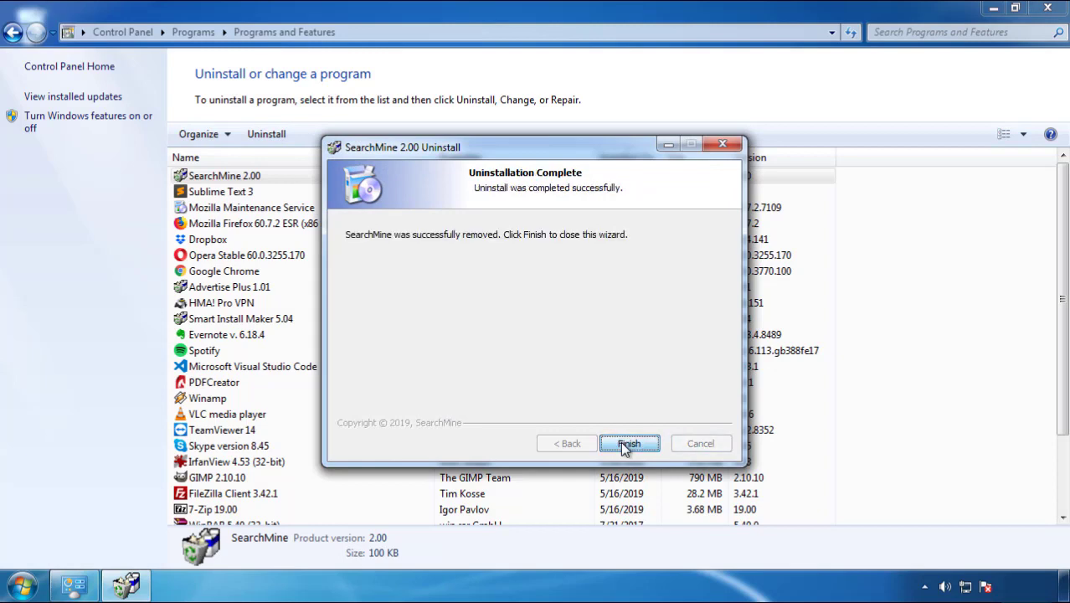
left_click(620, 442)
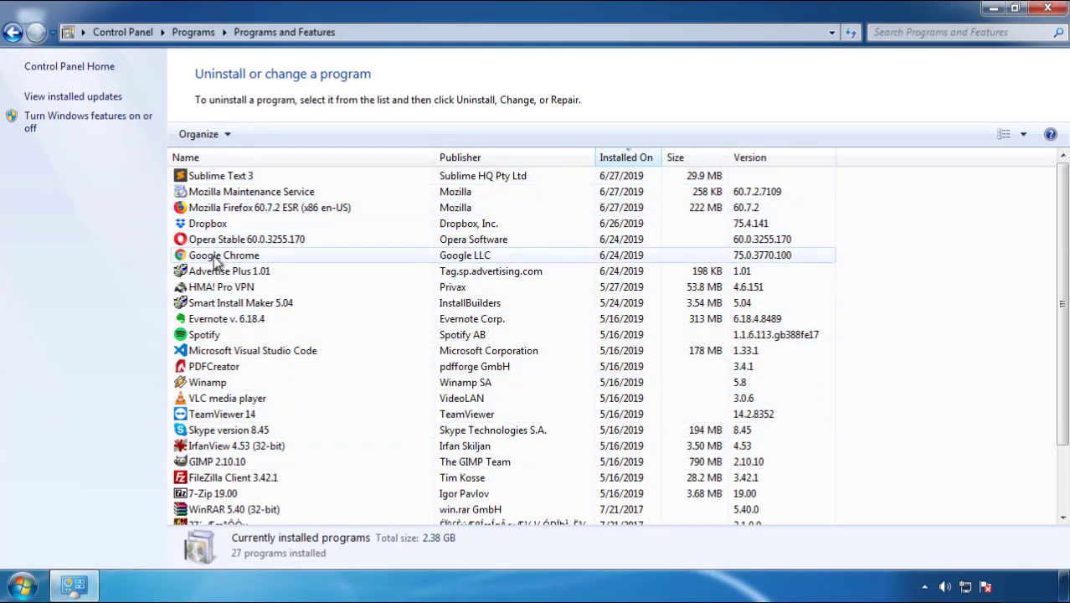
left_click(1049, 11)
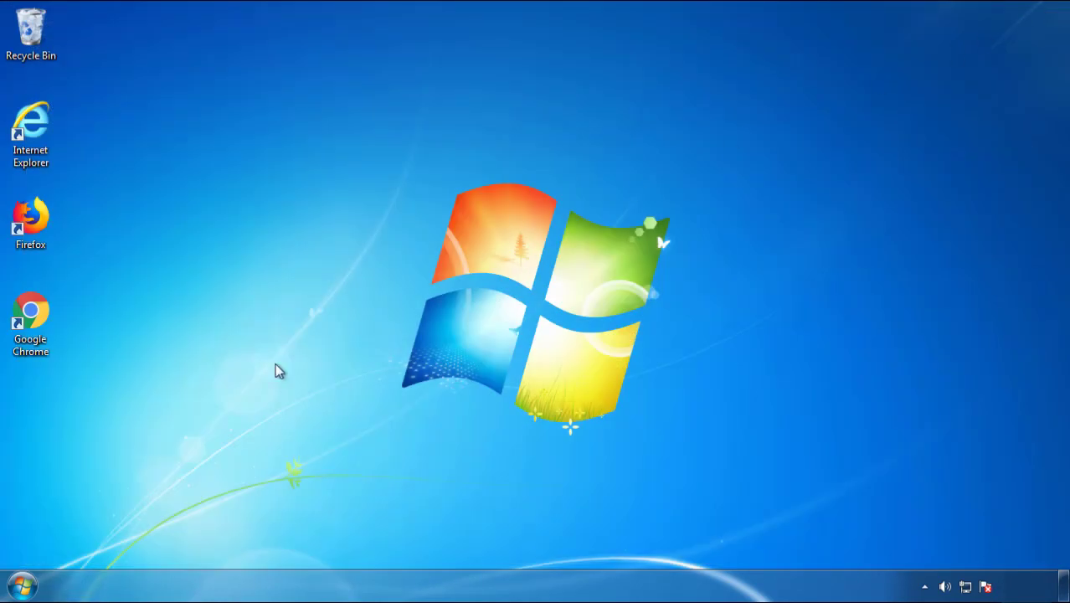
Restart Windows 7 and pick Safe Mode from the F8 boot menu.
left_click(20, 586)
left_click(292, 543)
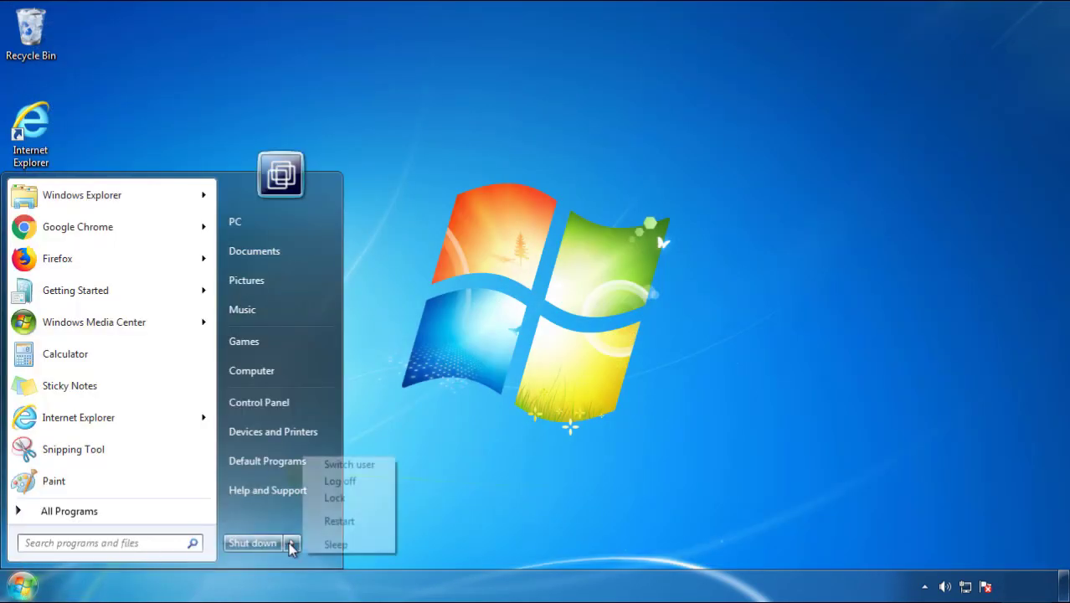
left_click(559, 458)
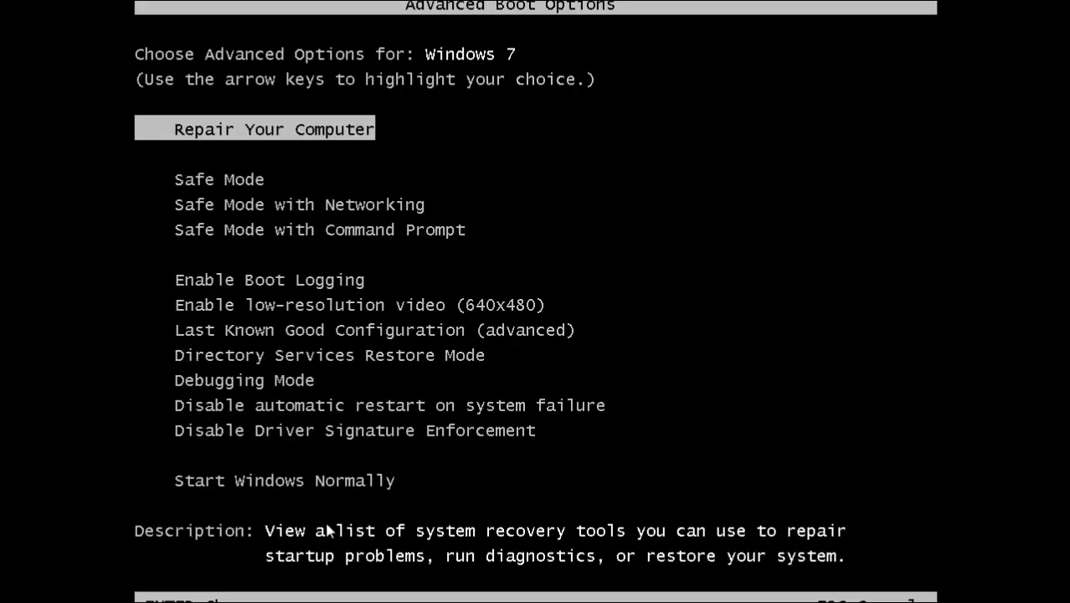
key("Down")
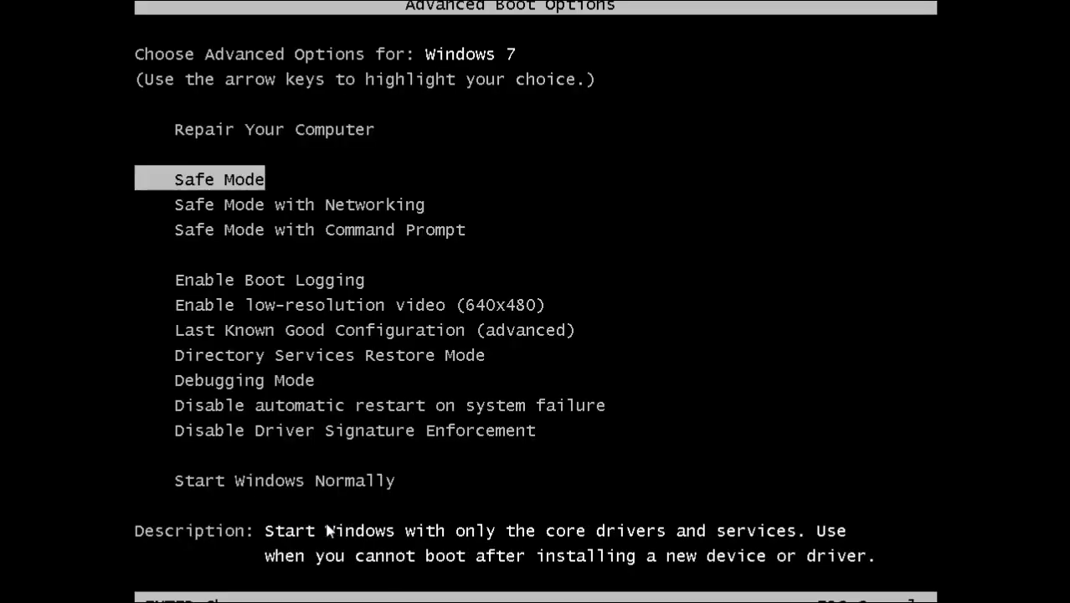
key("Return")
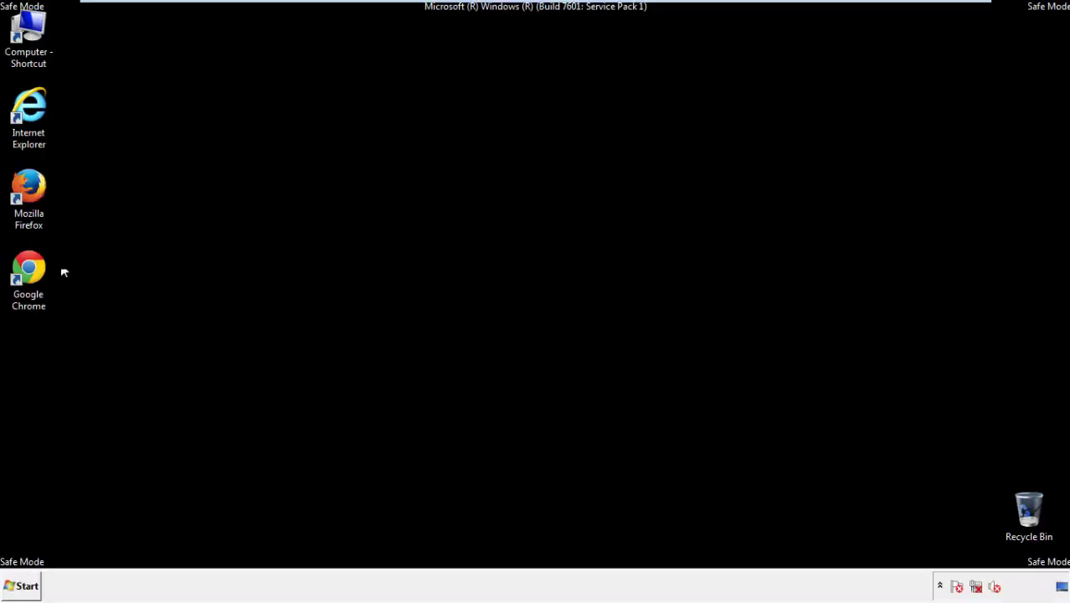
Launch Firefox, decline the default-browser prompt, and keep the menu bar visible.
double_click(37, 194)
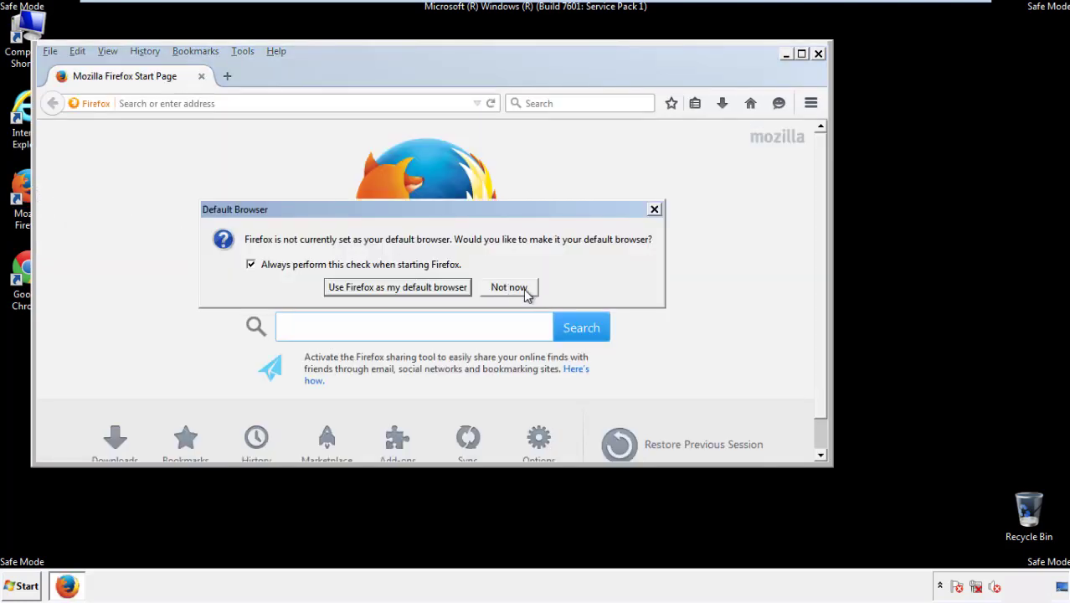
left_click(509, 287)
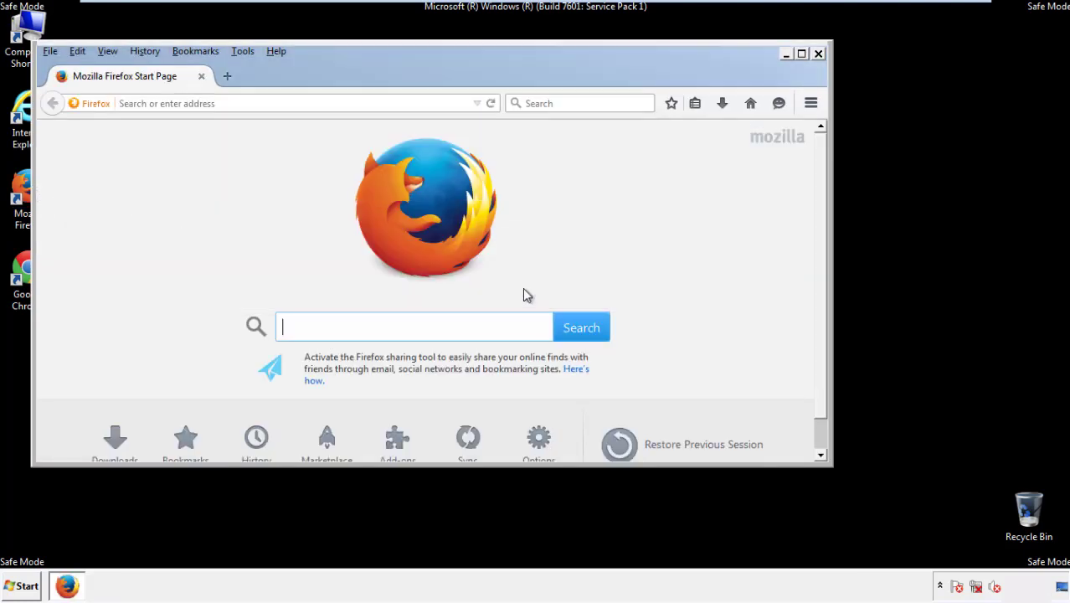
right_click(329, 74)
left_click(343, 126)
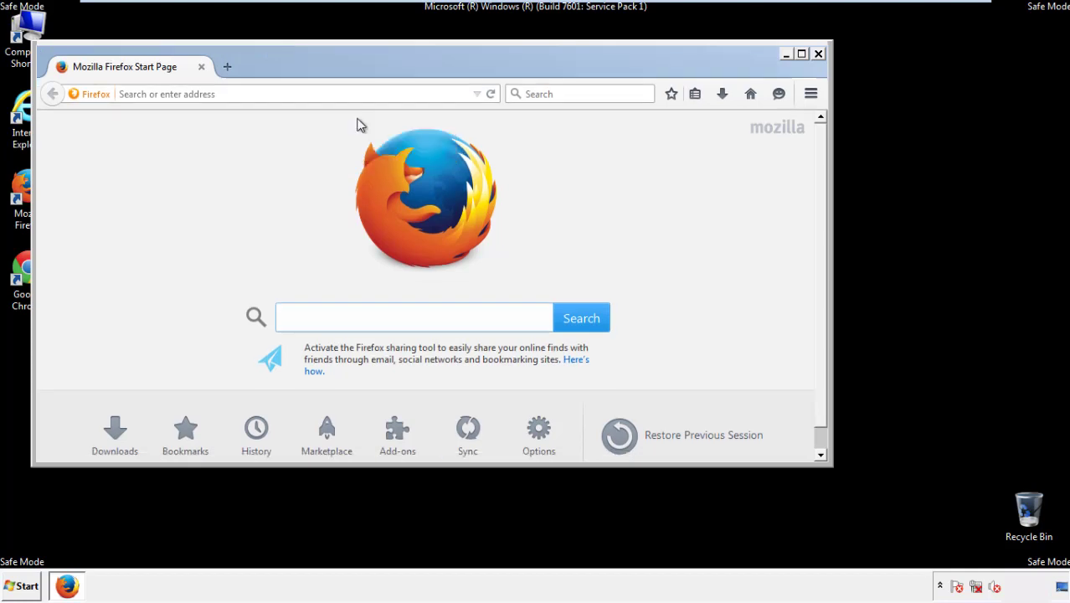
right_click(338, 69)
left_click(349, 131)
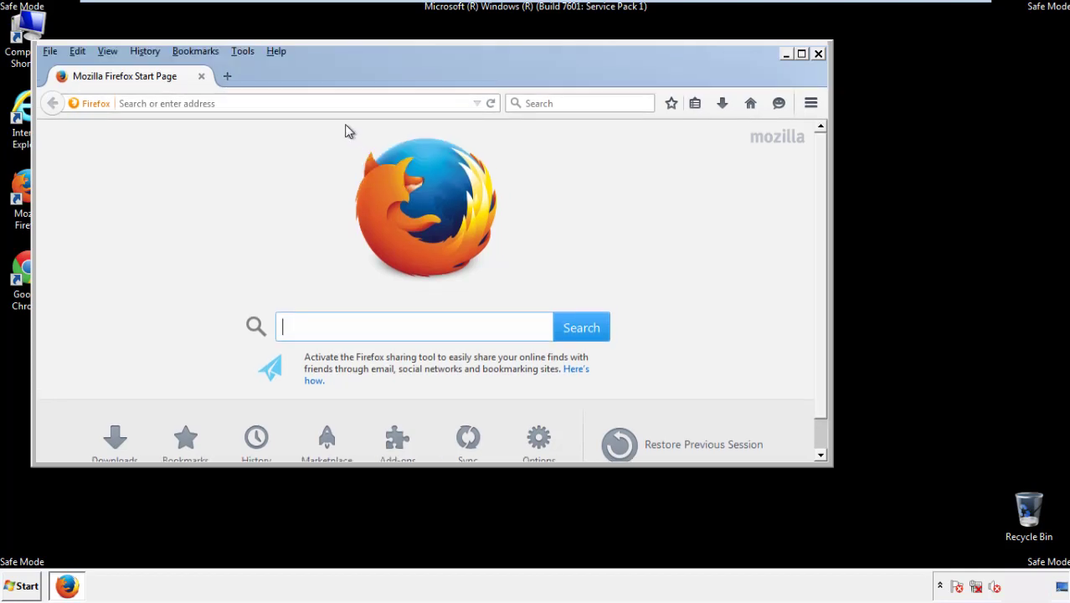
Clear Firefox's recent history for the Everything time range, including offline data and site preferences.
left_click(146, 52)
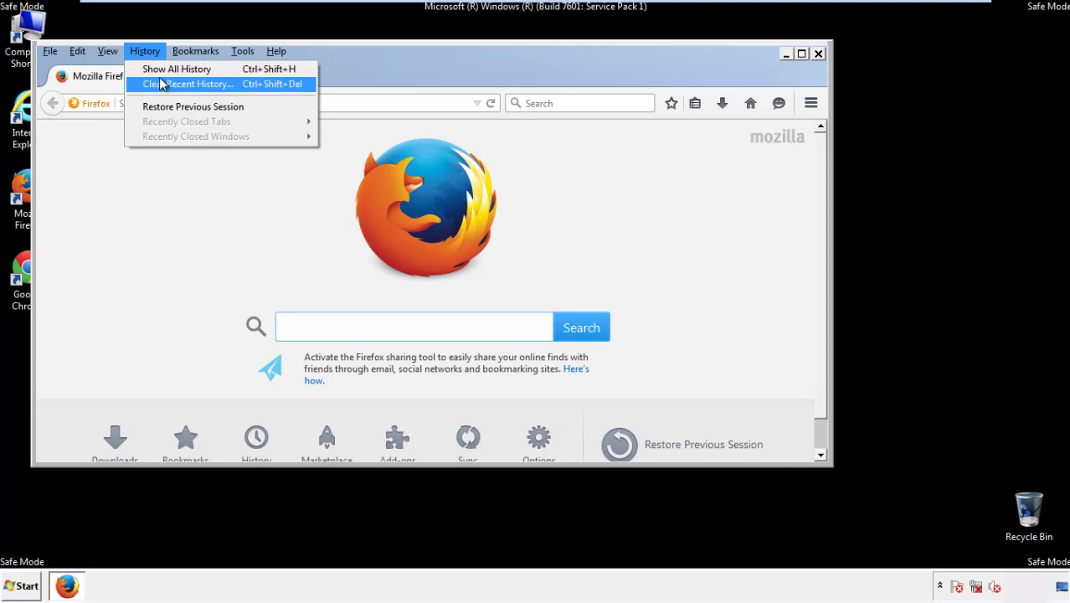
left_click(164, 84)
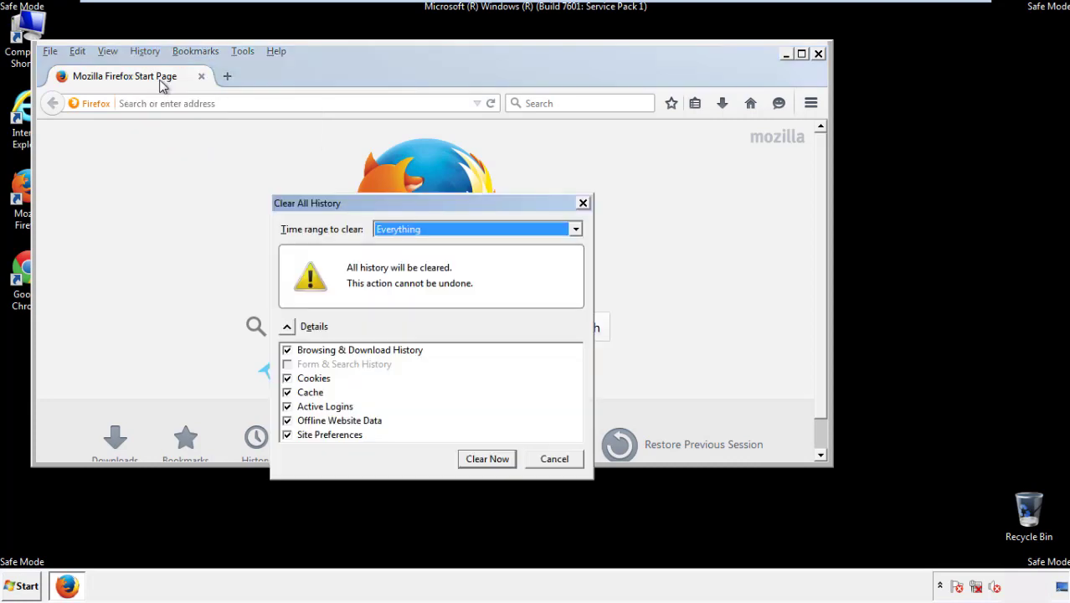
left_click(394, 231)
left_click(402, 315)
left_click(288, 420)
left_click(287, 421)
left_click(287, 436)
left_click(287, 435)
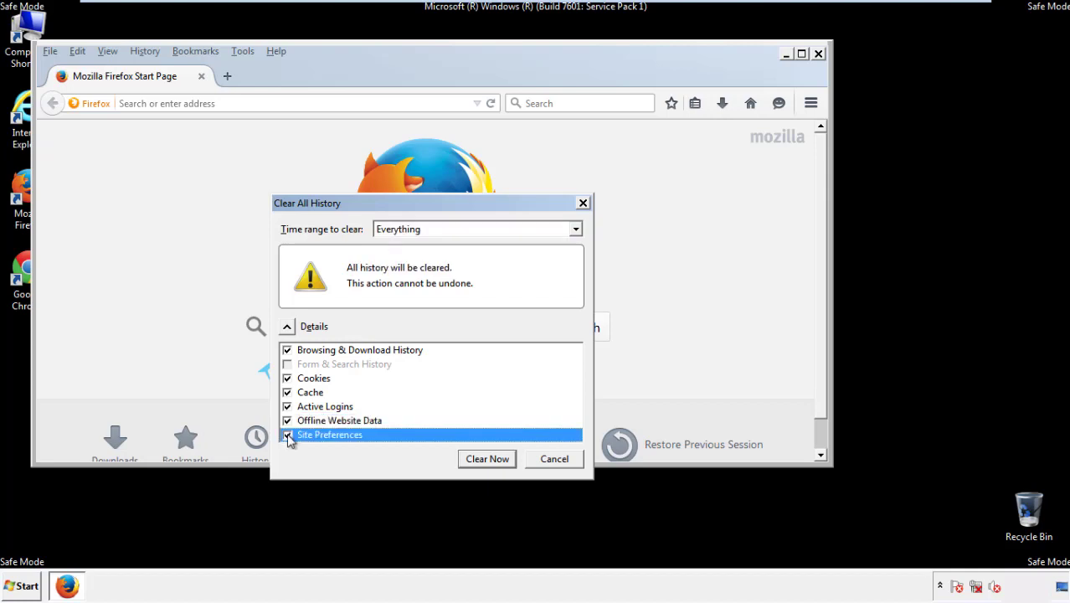
left_click(486, 459)
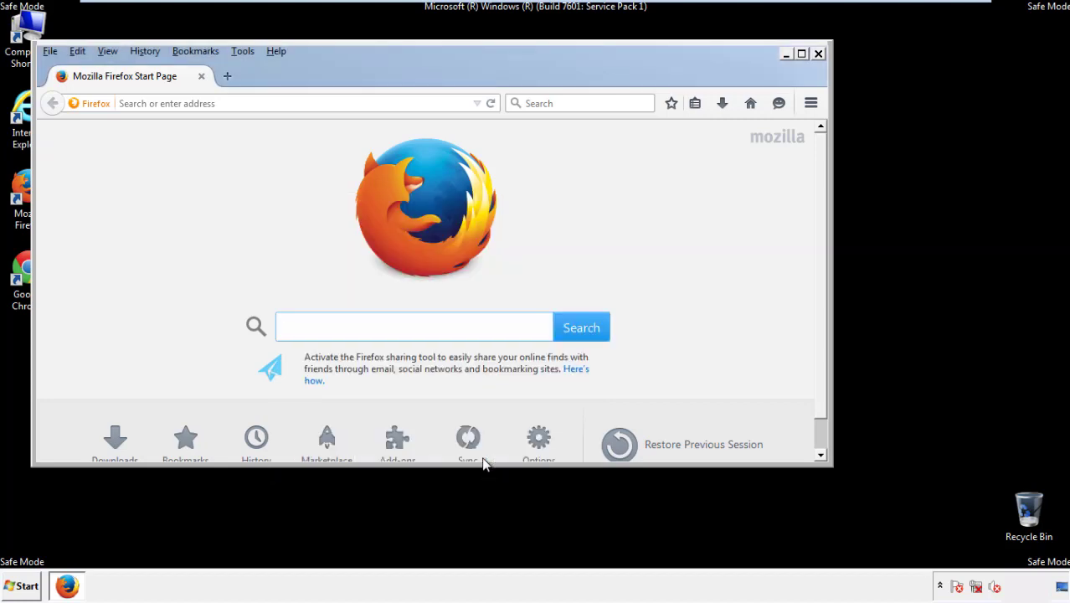
Refresh Firefox from Troubleshooting Information and dismiss the default-browser prompt.
left_click(276, 51)
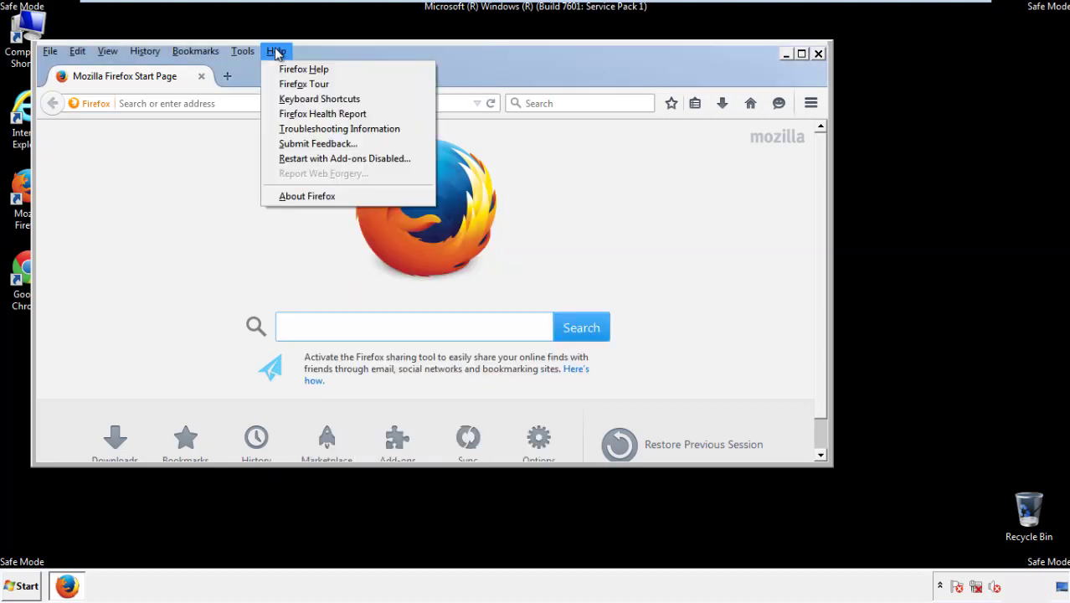
left_click(311, 129)
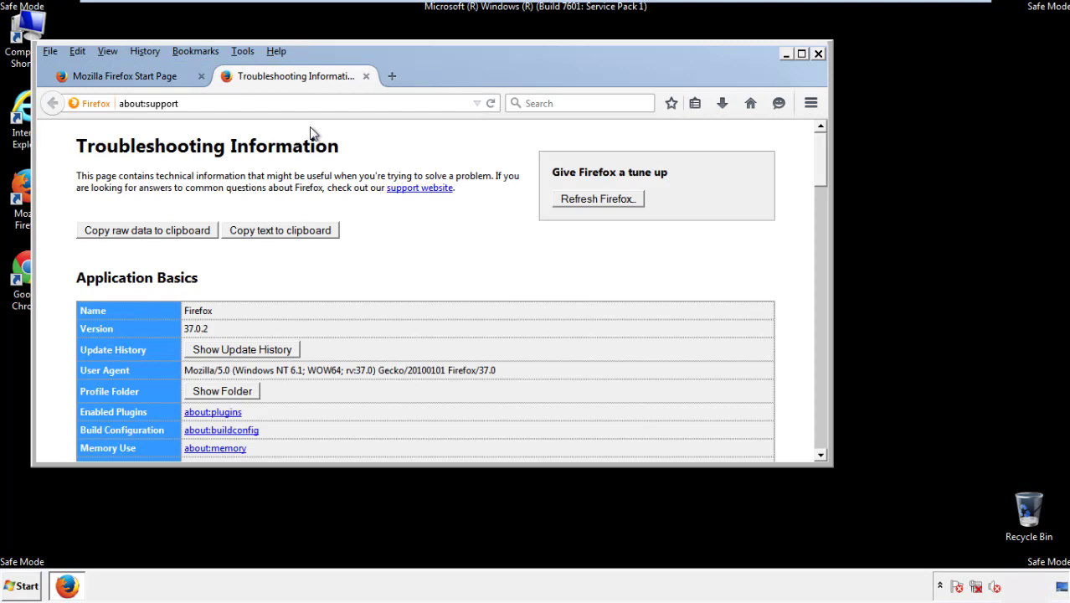
left_click(621, 201)
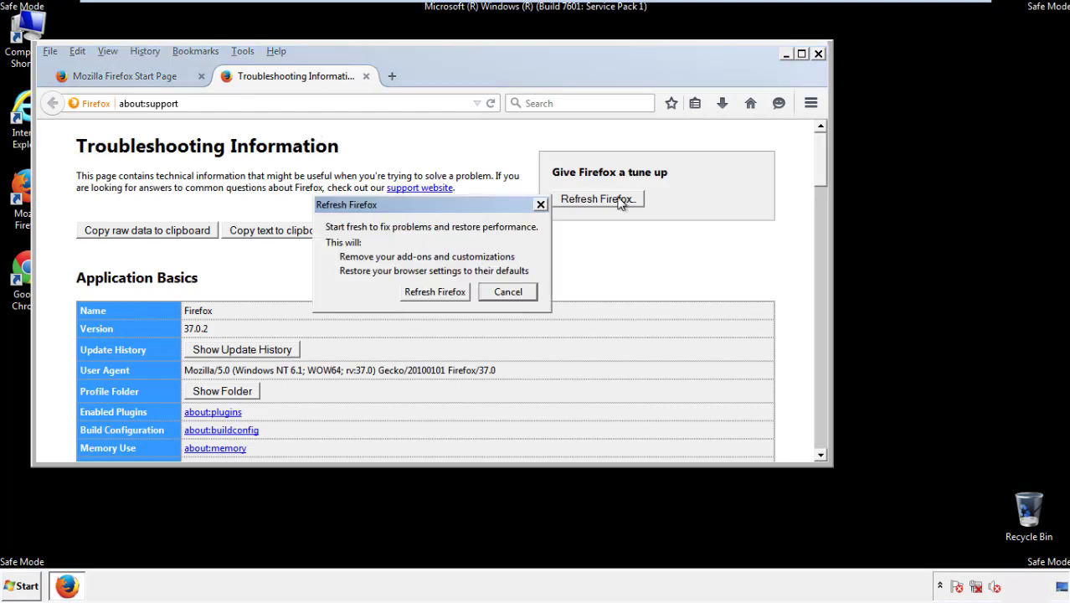
left_click(435, 291)
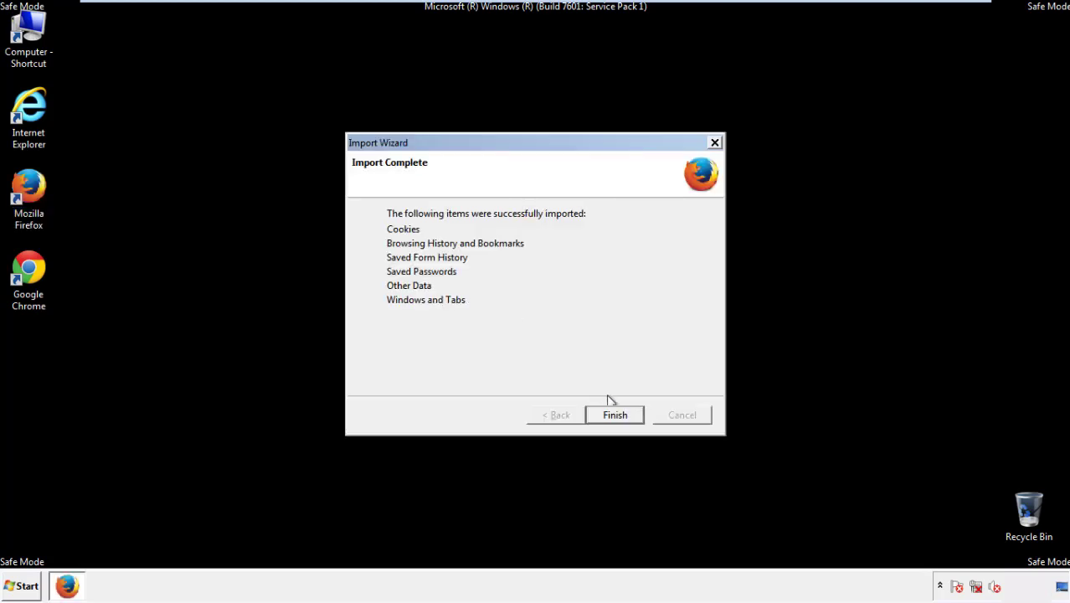
left_click(615, 416)
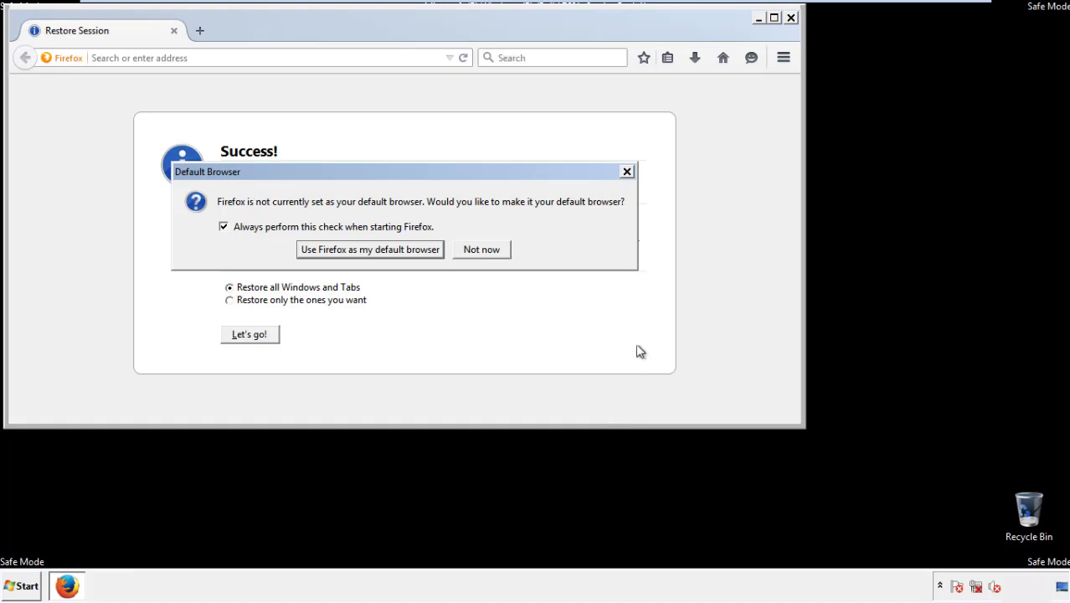
left_click(483, 251)
Close Firefox, launch Google Chrome and stop its default-browser prompt.
left_click(791, 18)
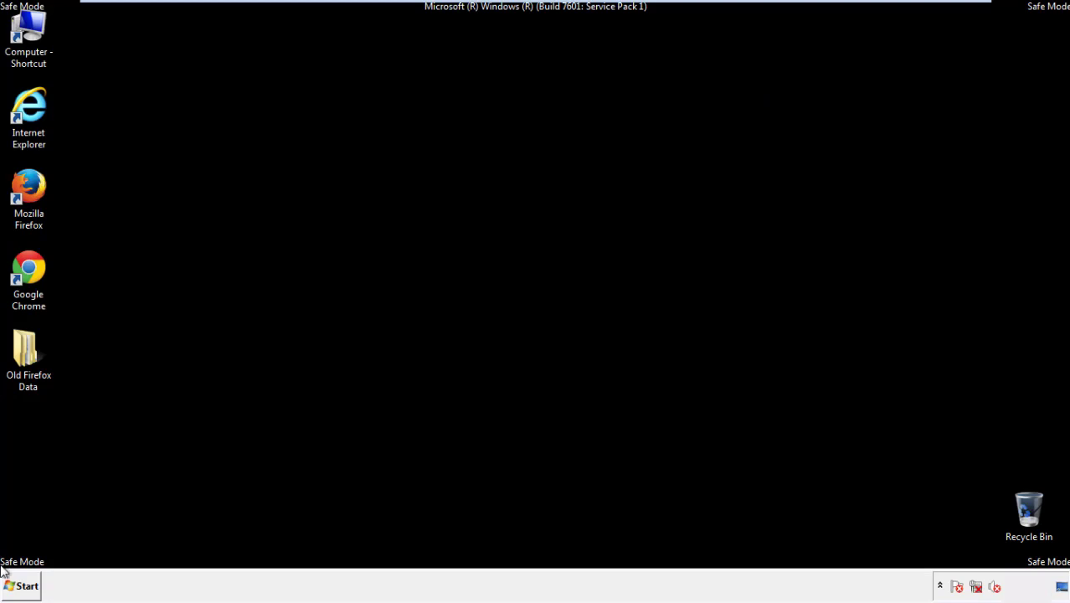
left_click(26, 266)
double_click(26, 266)
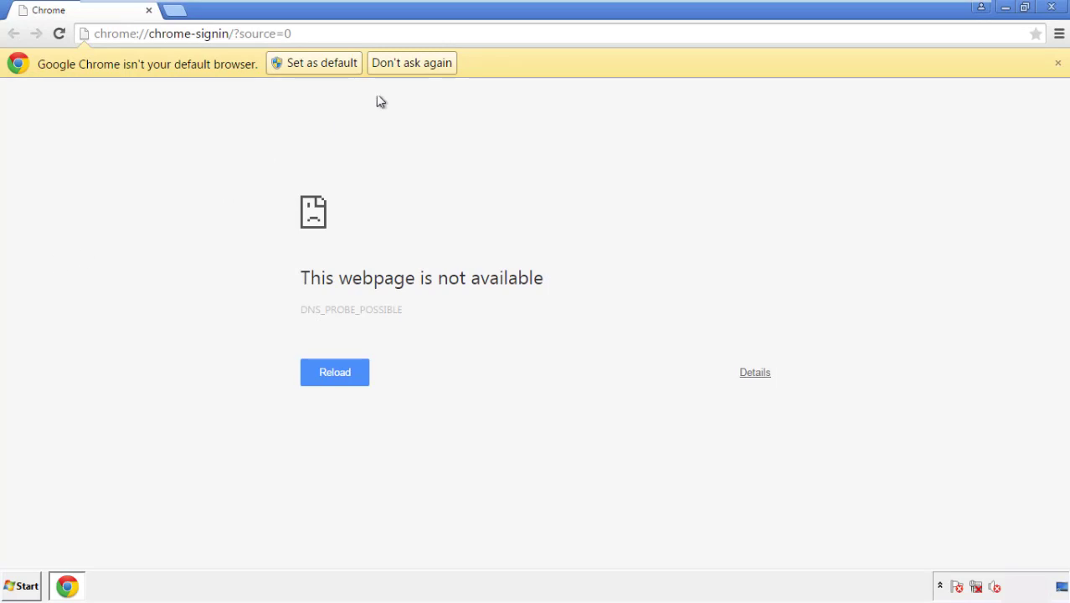
left_click(431, 68)
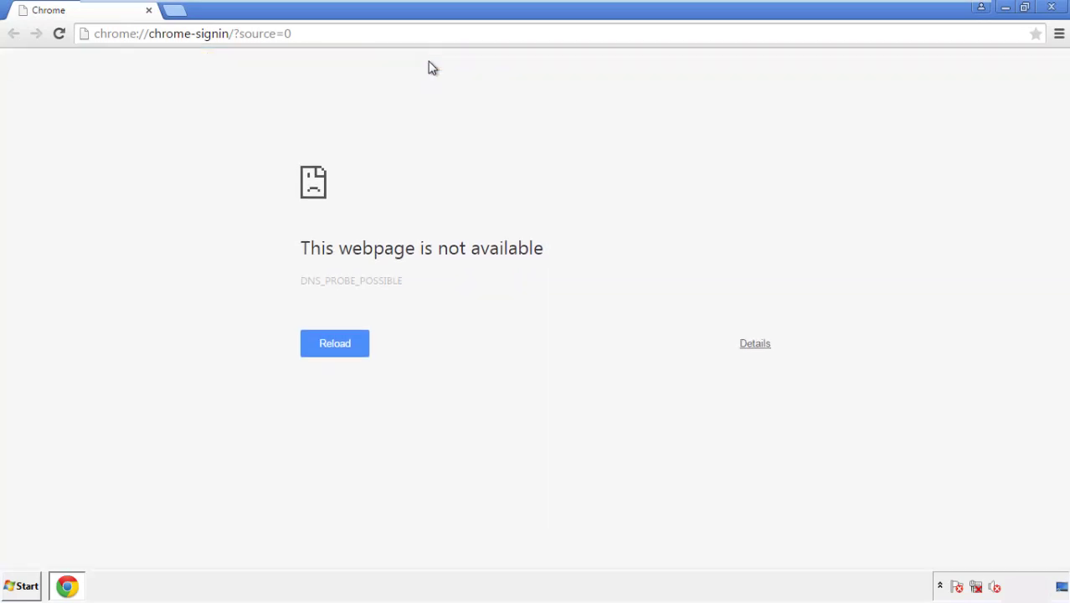
Go to Chrome Settings > History and bring up Clear browsing data.
left_click(1059, 35)
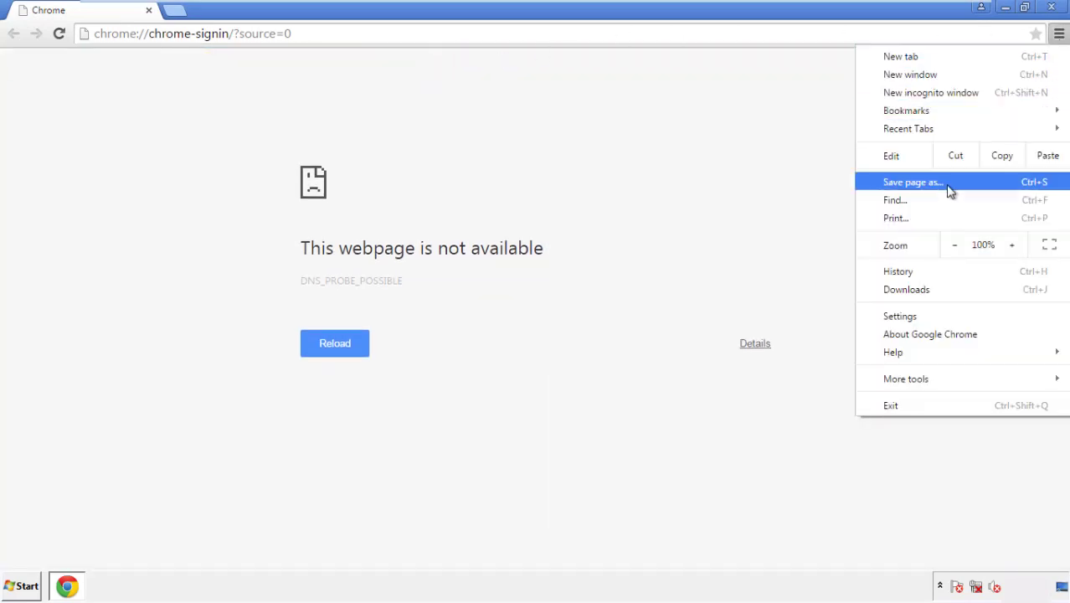
left_click(903, 316)
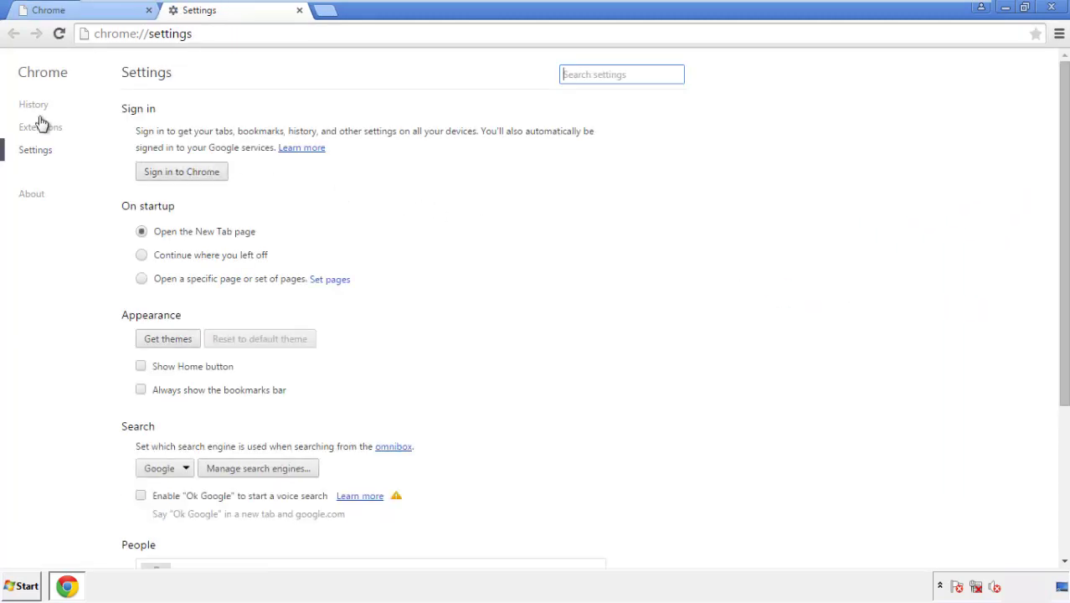
left_click(37, 107)
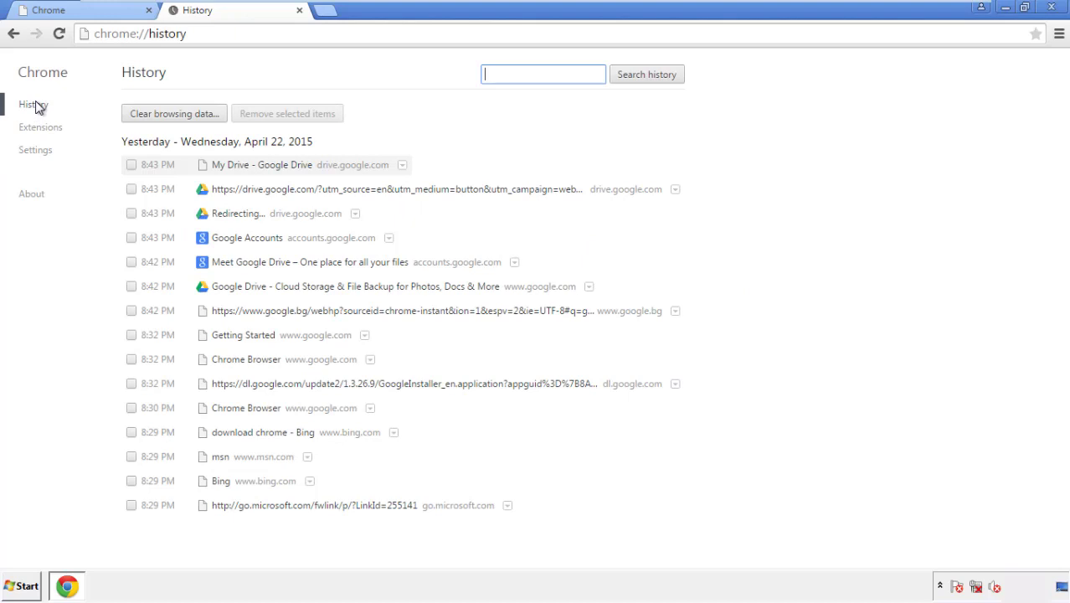
left_click(159, 117)
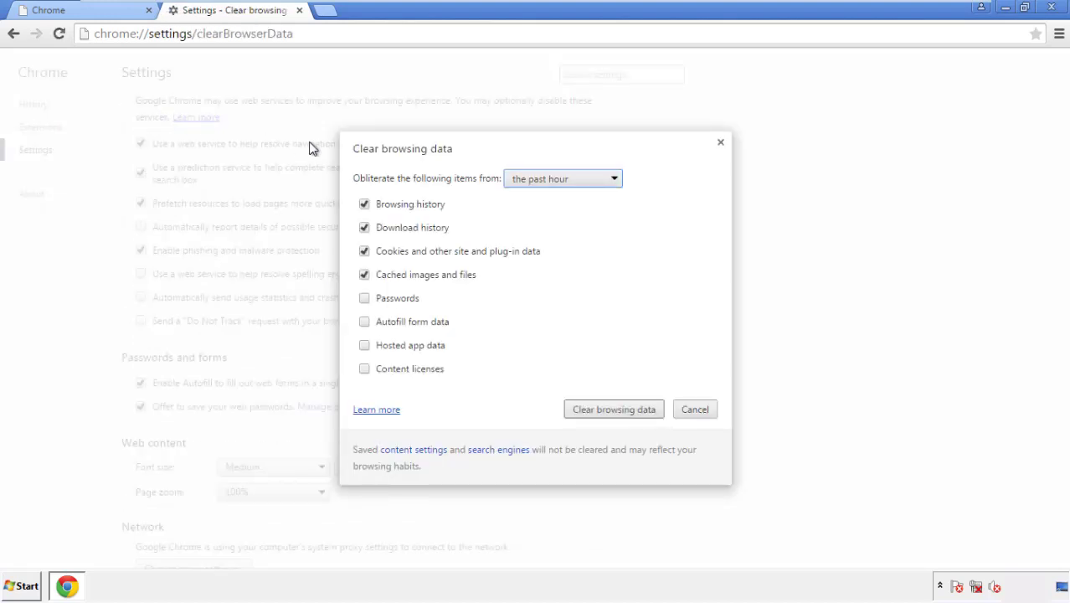
Clear browsing data from the beginning of time, adding Autofill form data.
left_click(538, 180)
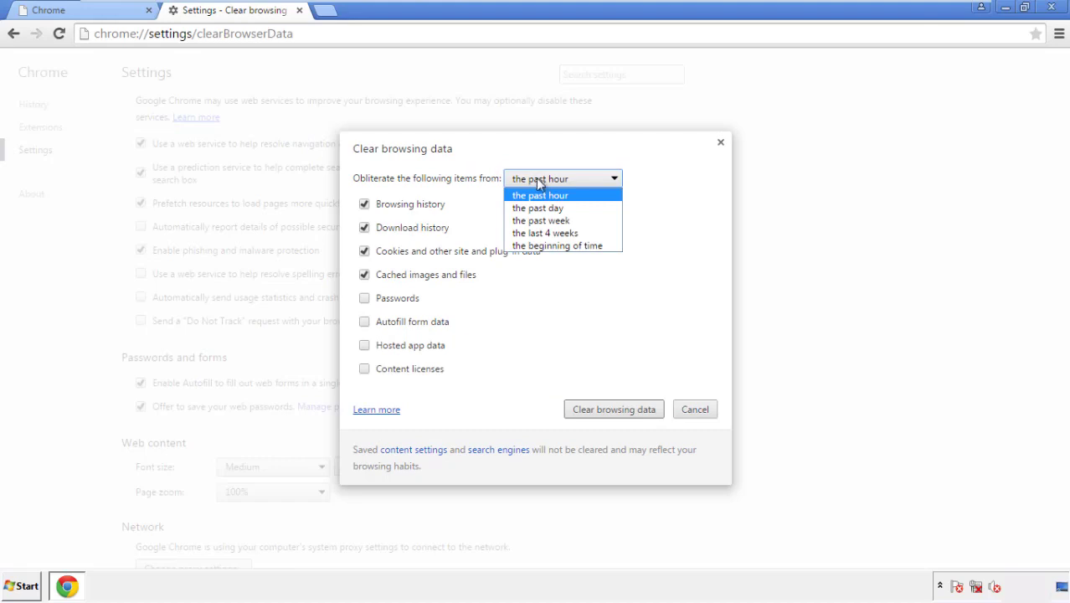
left_click(536, 246)
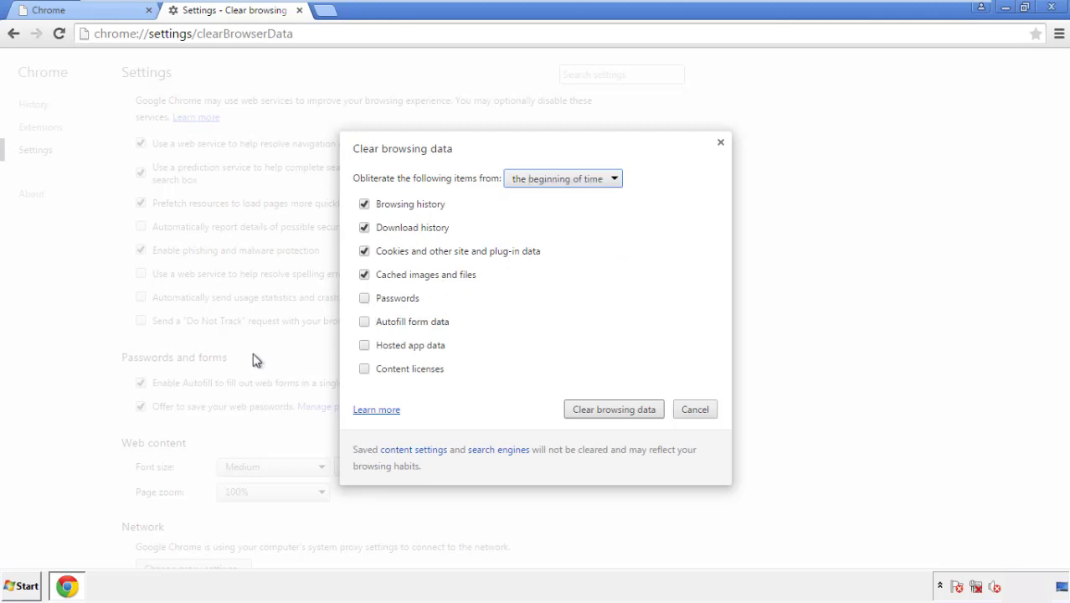
left_click(373, 327)
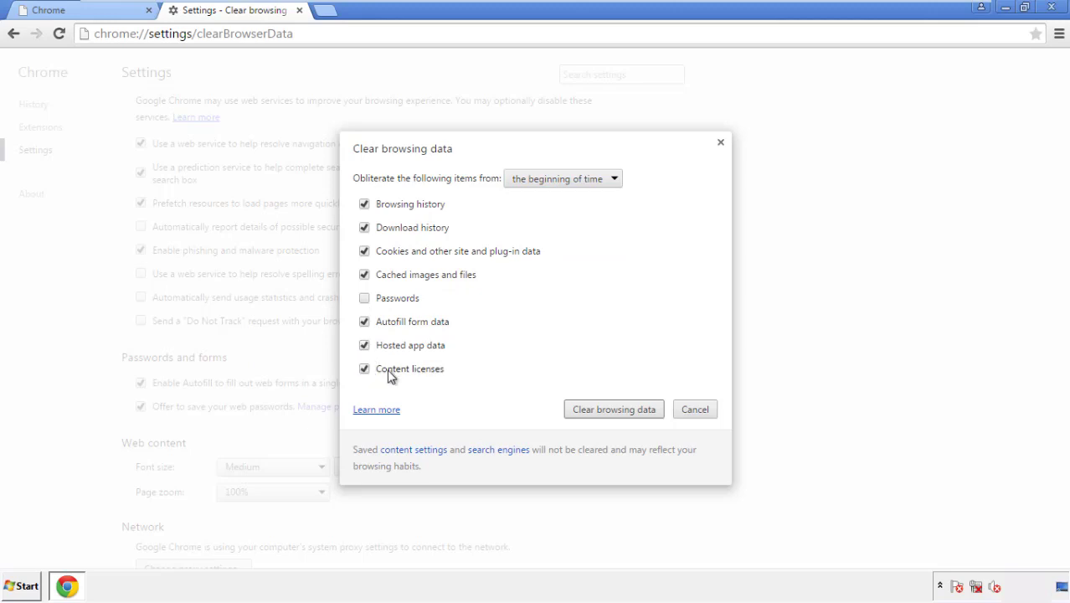
left_click(599, 412)
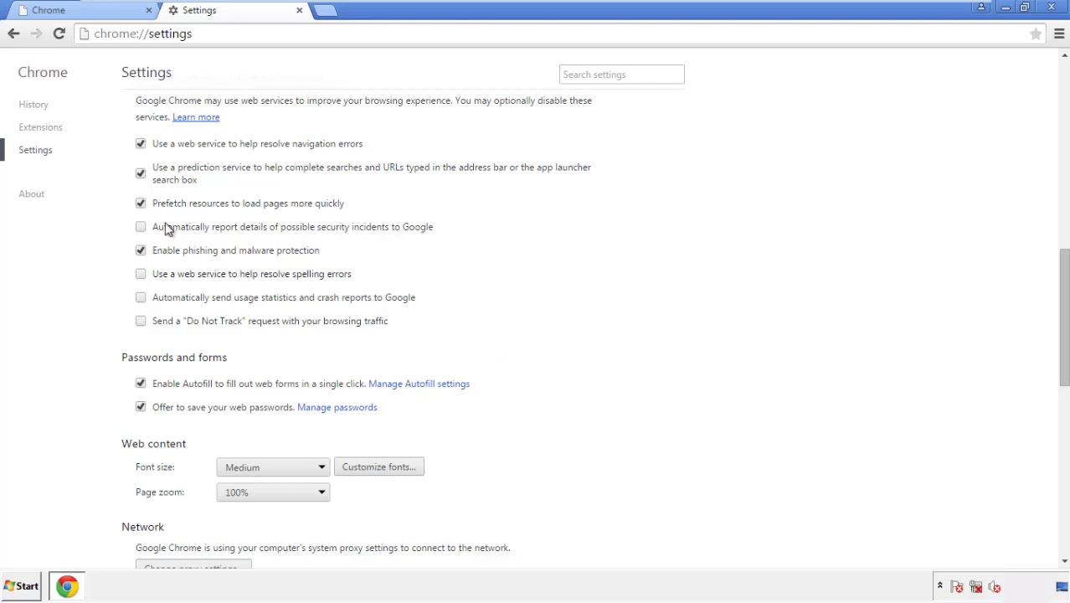
Reset Chrome's settings to their defaults, then close Chrome.
left_click_drag(1064, 267, 1061, 449)
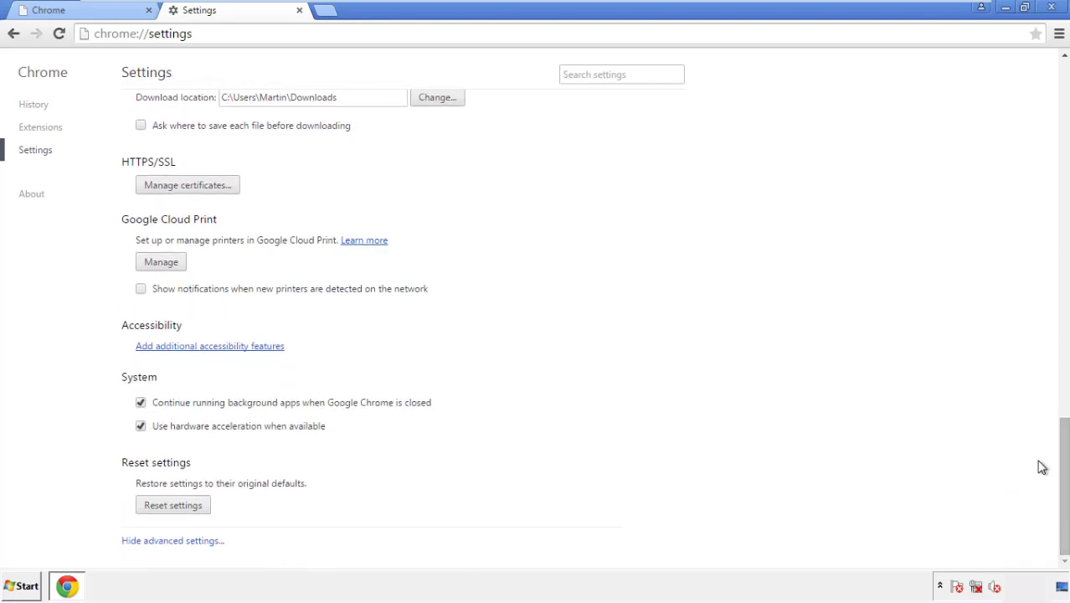
left_click(173, 506)
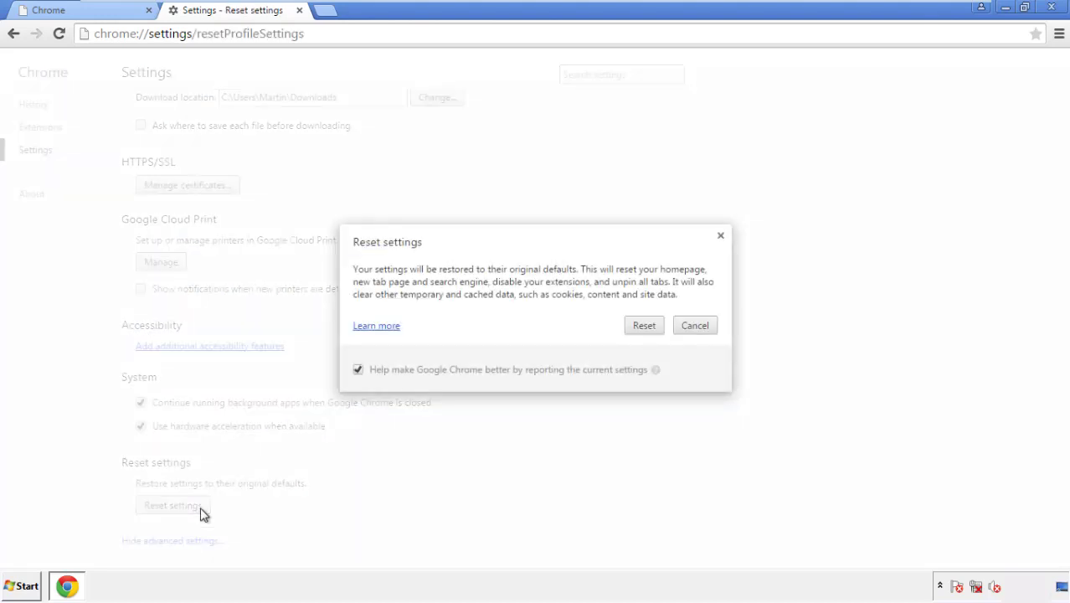
left_click(645, 326)
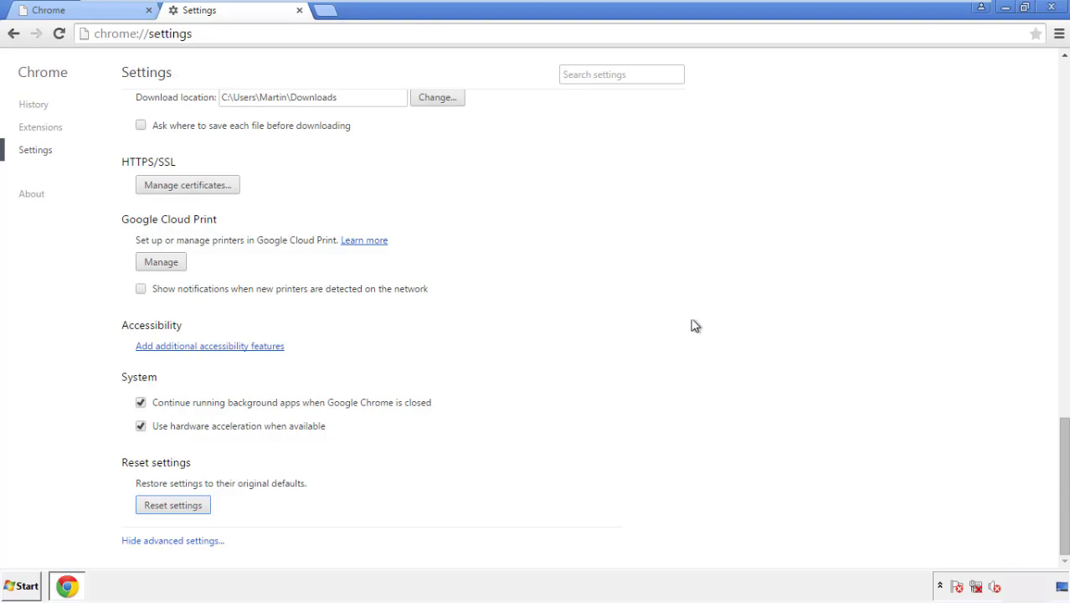
left_click(1051, 6)
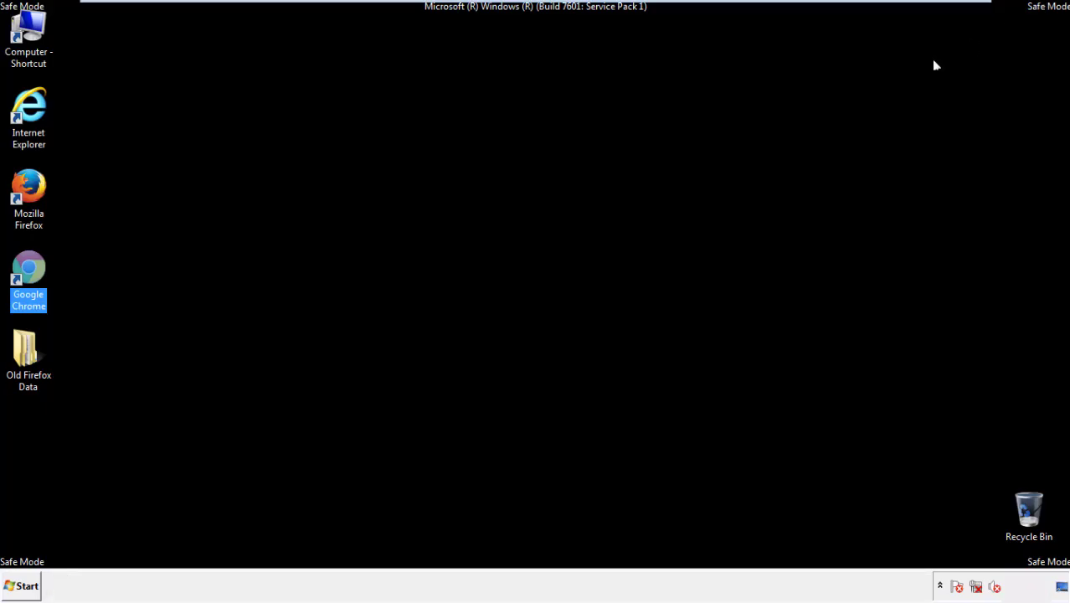
Launch Firefox, remove the Search Mine add-on in Add-ons Manager, and close Firefox.
left_click(577, 271)
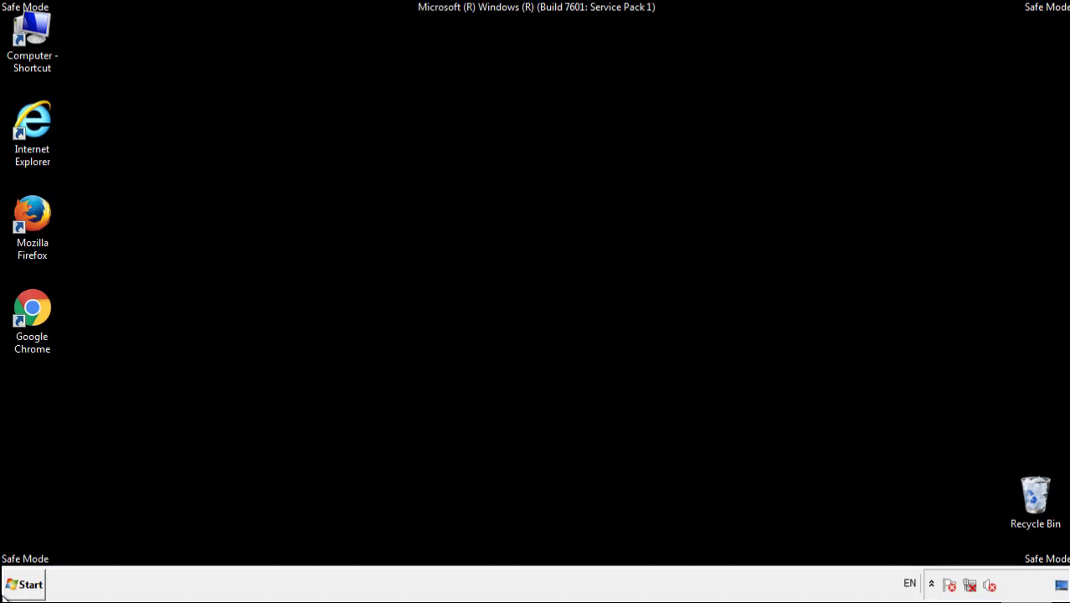
double_click(41, 207)
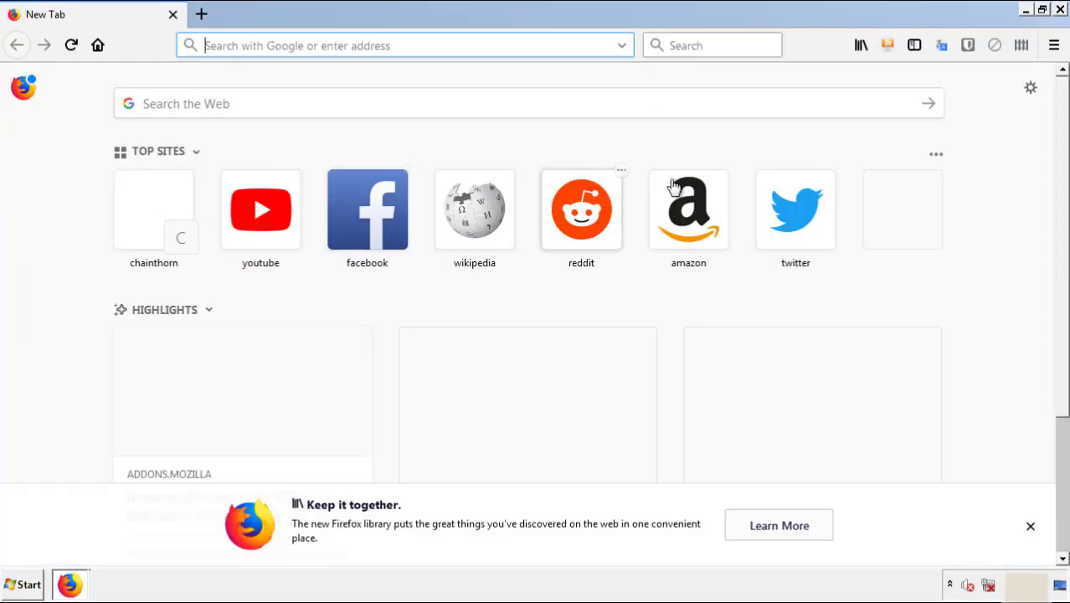
left_click(1054, 46)
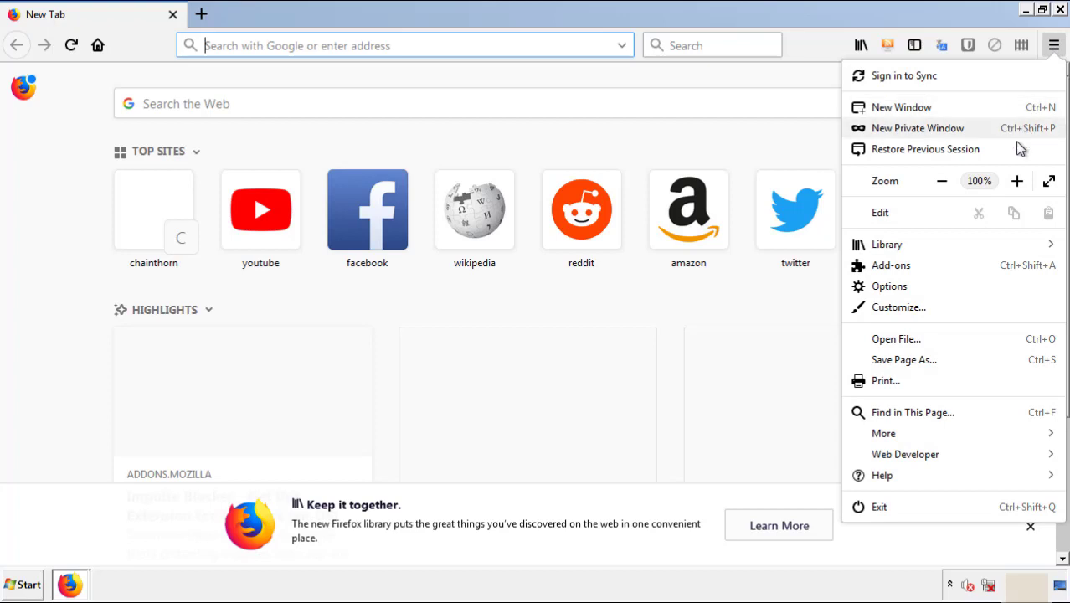
left_click(987, 273)
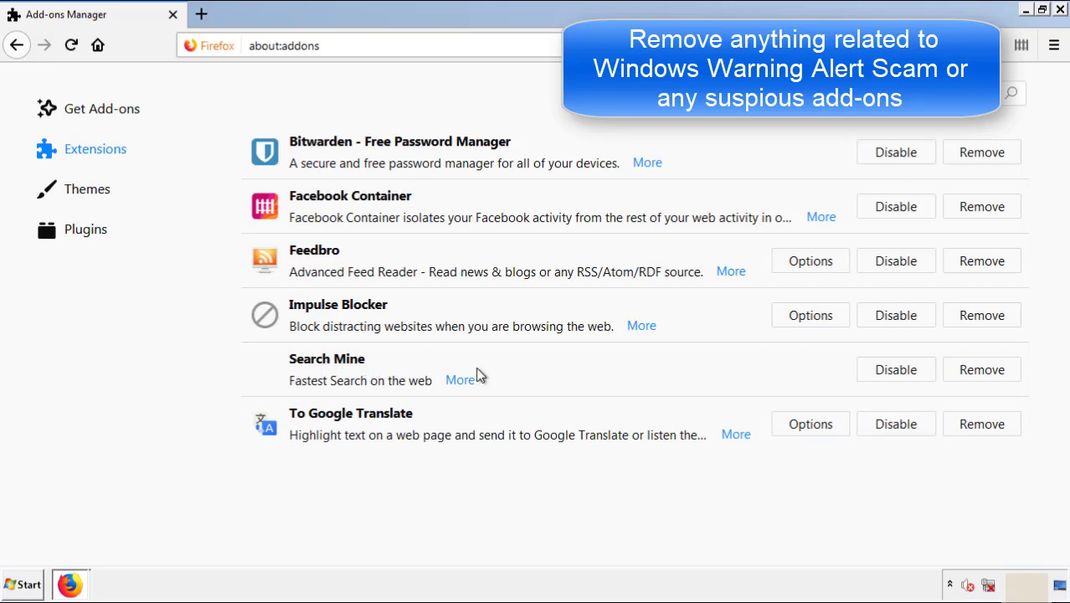
left_click(976, 376)
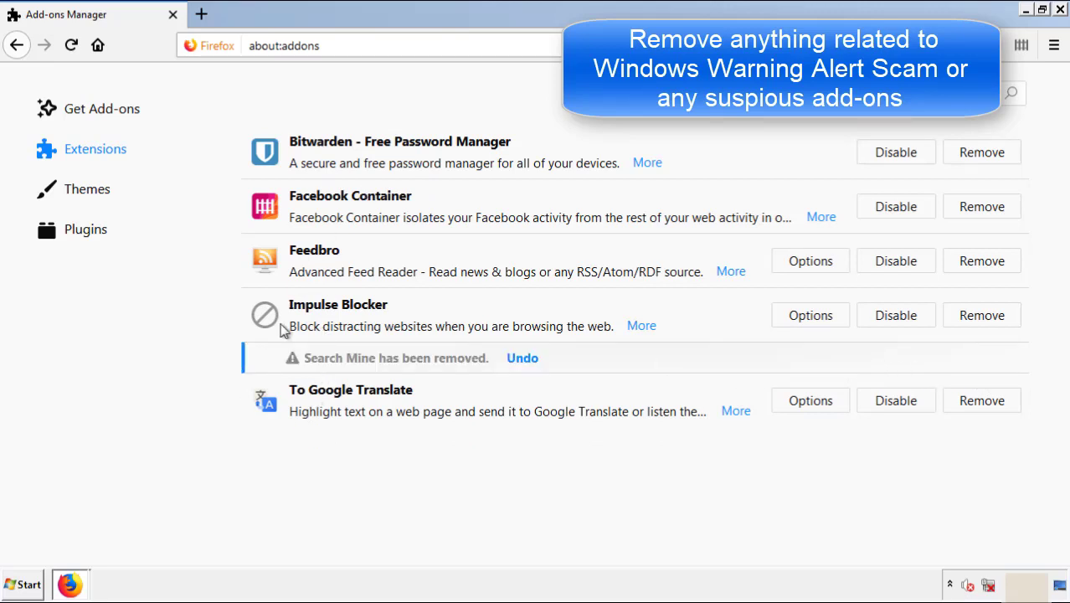
left_click(1061, 10)
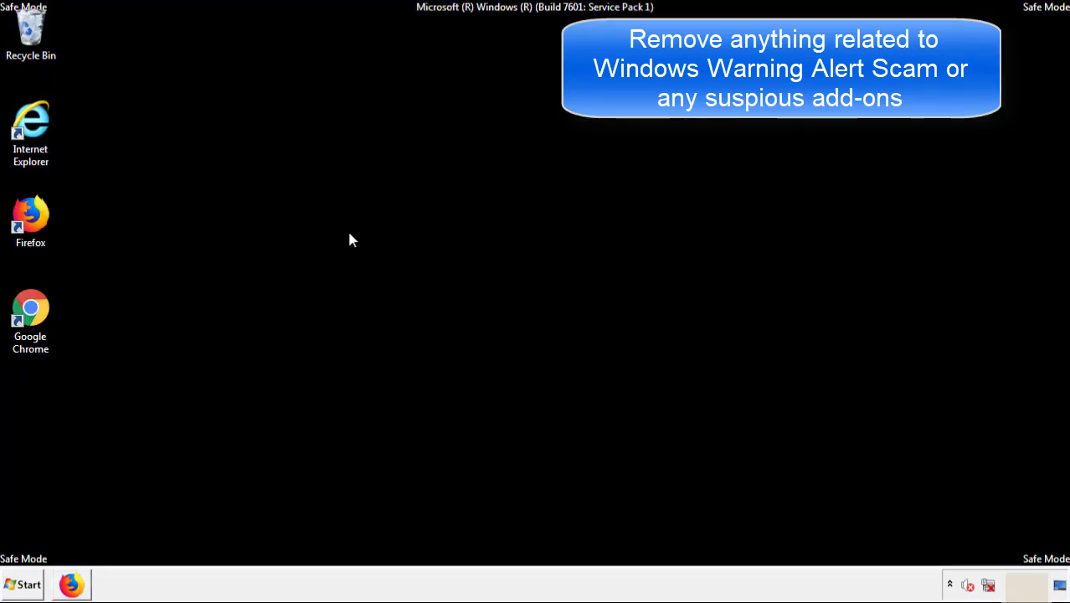
Launch Chrome and remove the Search Mine extension from More tools > Extensions.
double_click(31, 318)
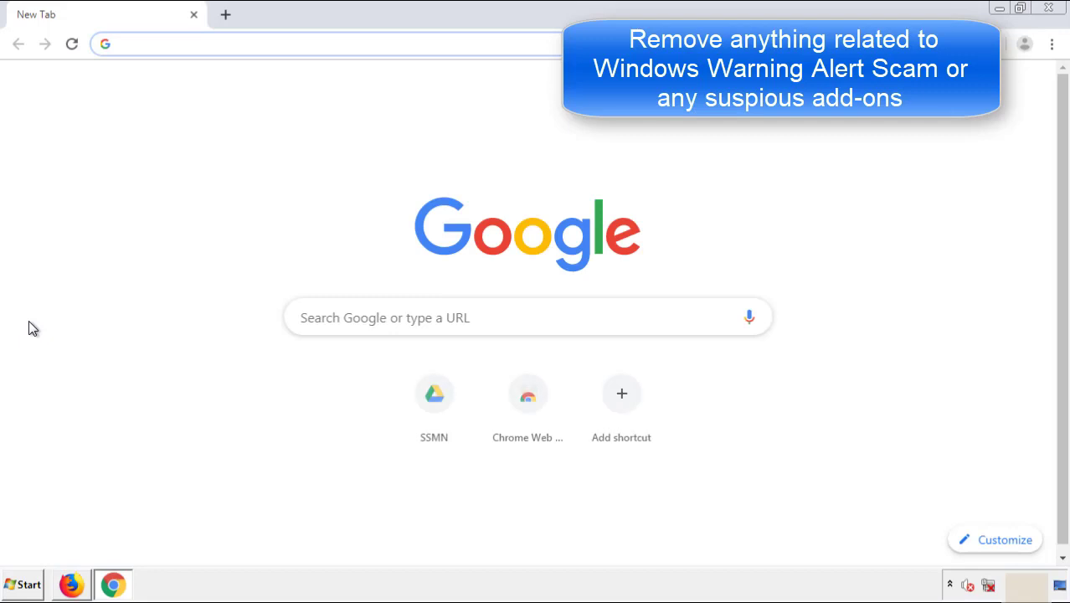
left_click(1052, 44)
mouse_move(958, 294)
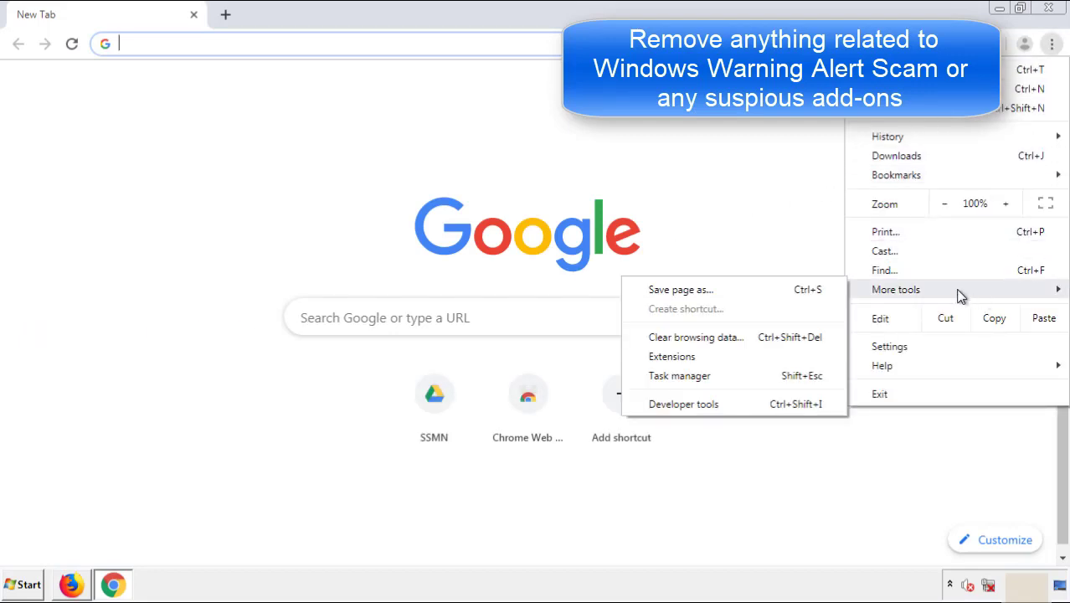
left_click(674, 356)
scroll(303, 280, "down", 5)
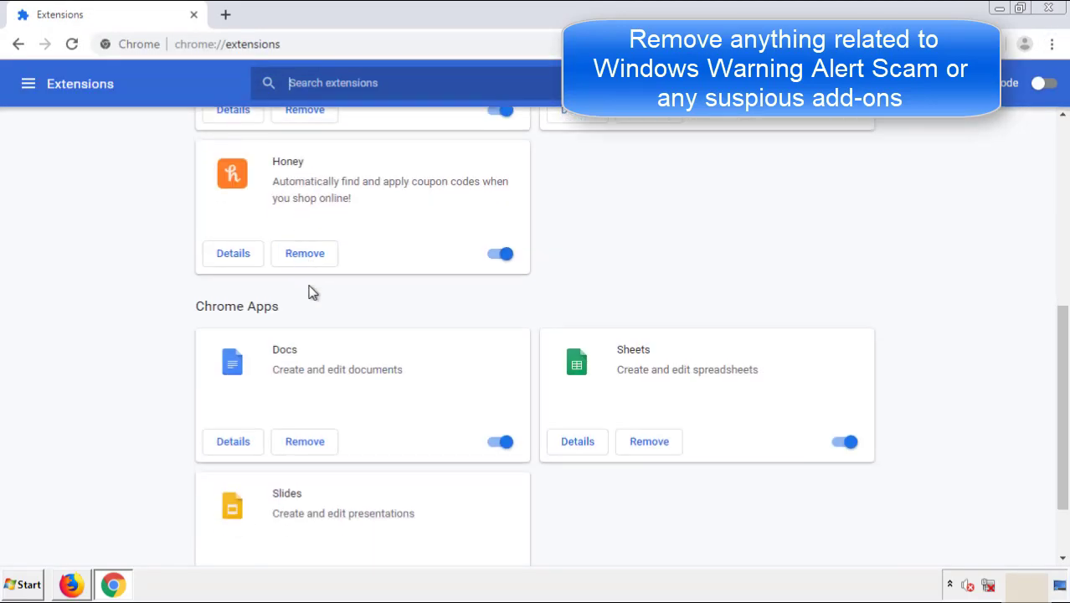
scroll(406, 306, "up", 5)
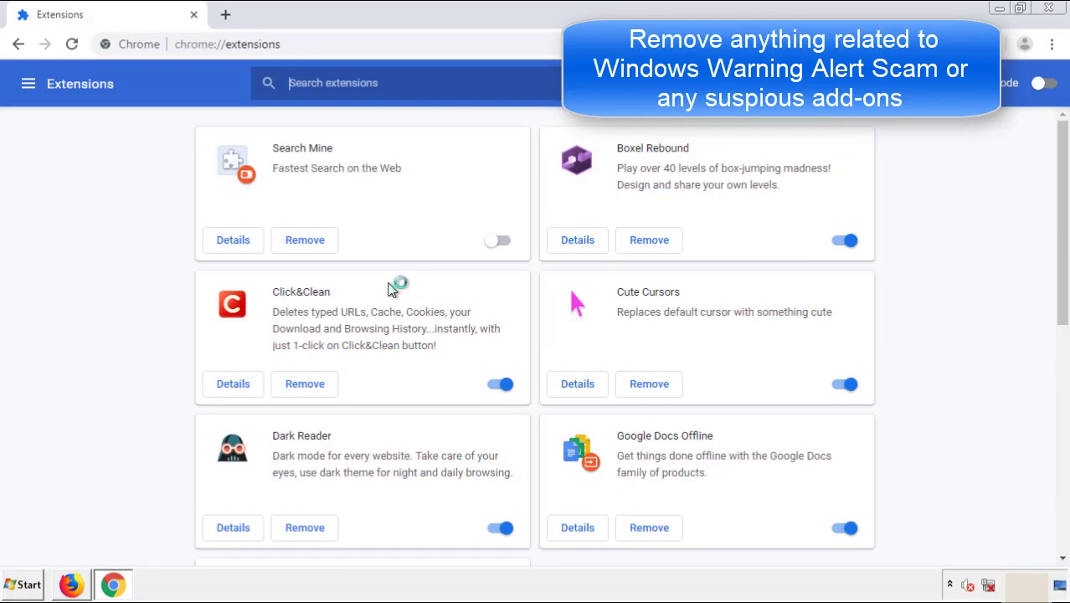
left_click(301, 240)
left_click(603, 136)
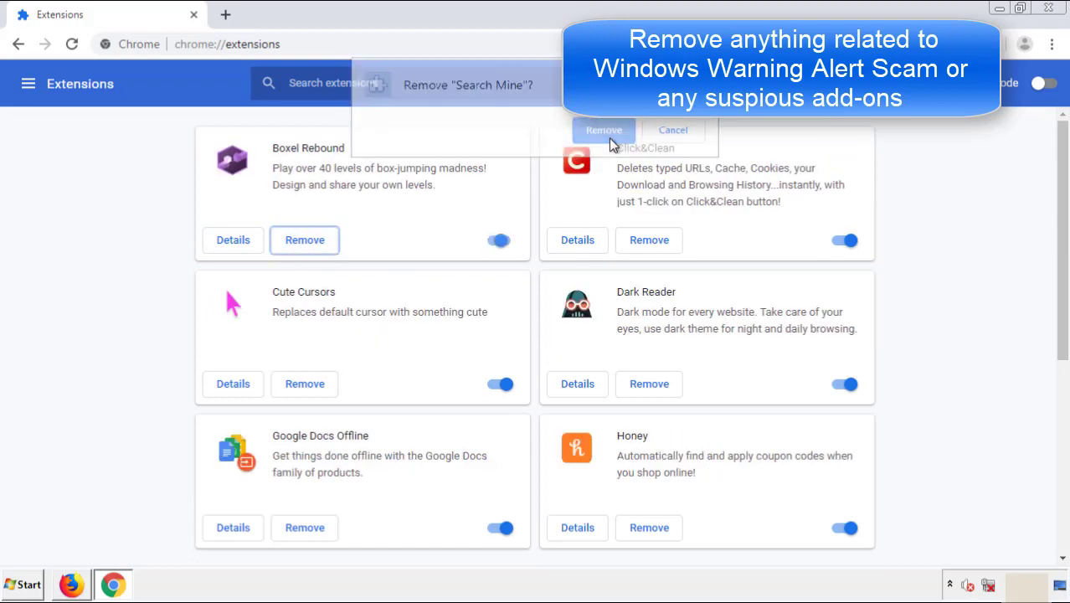
Close Chrome and choose Restart from the Shut down options.
left_click(1060, 17)
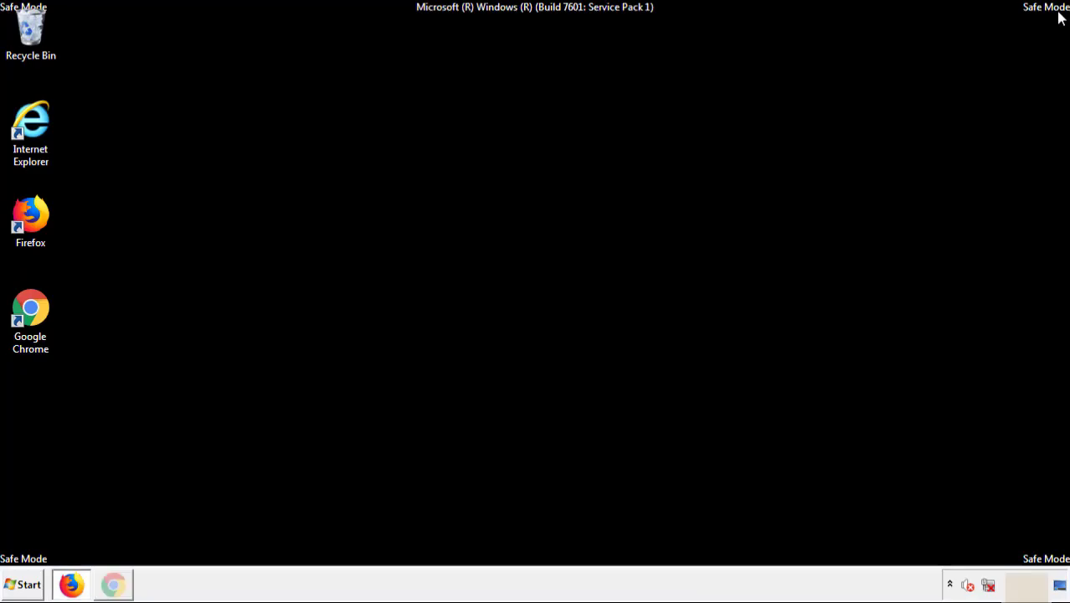
left_click(29, 587)
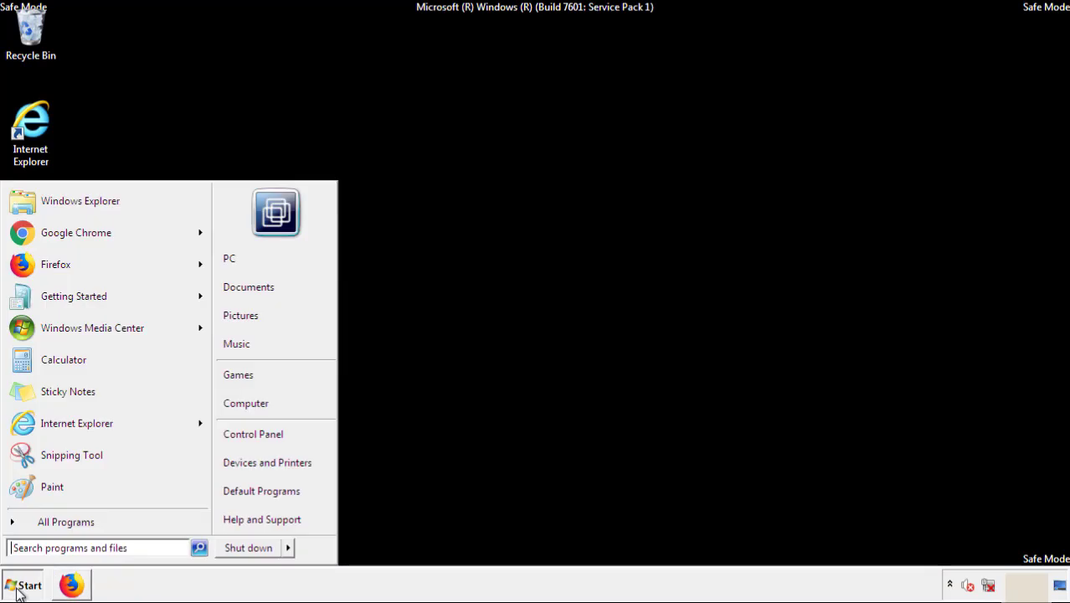
mouse_move(290, 553)
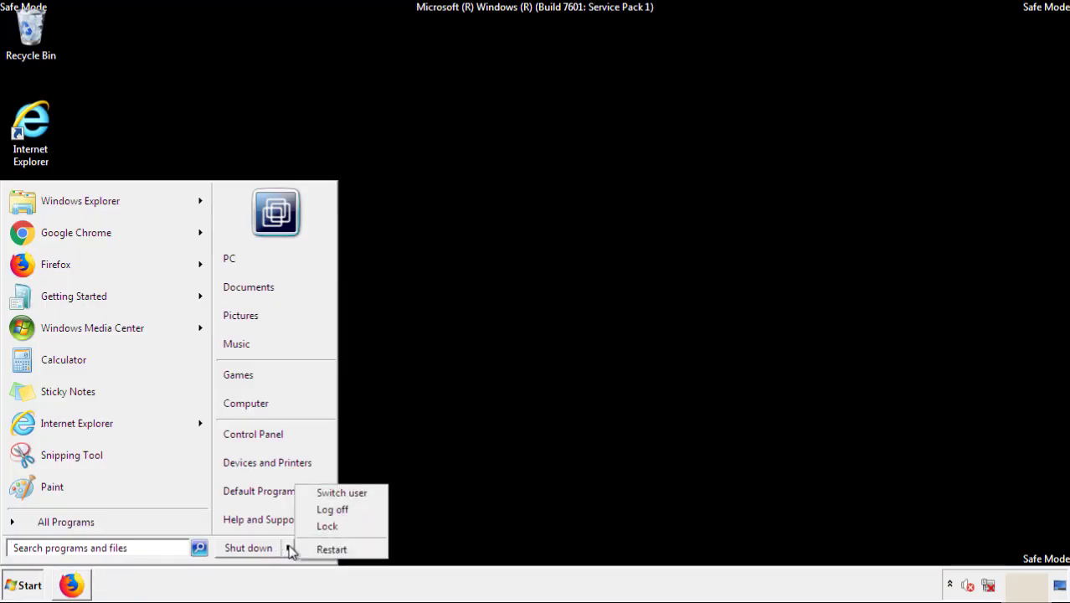
left_click(333, 550)
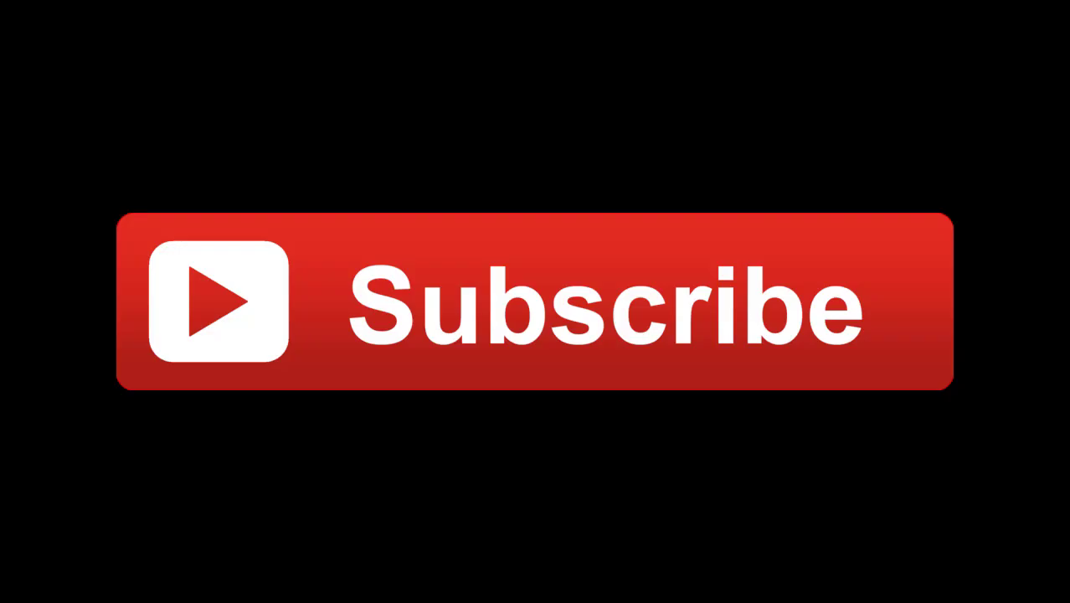